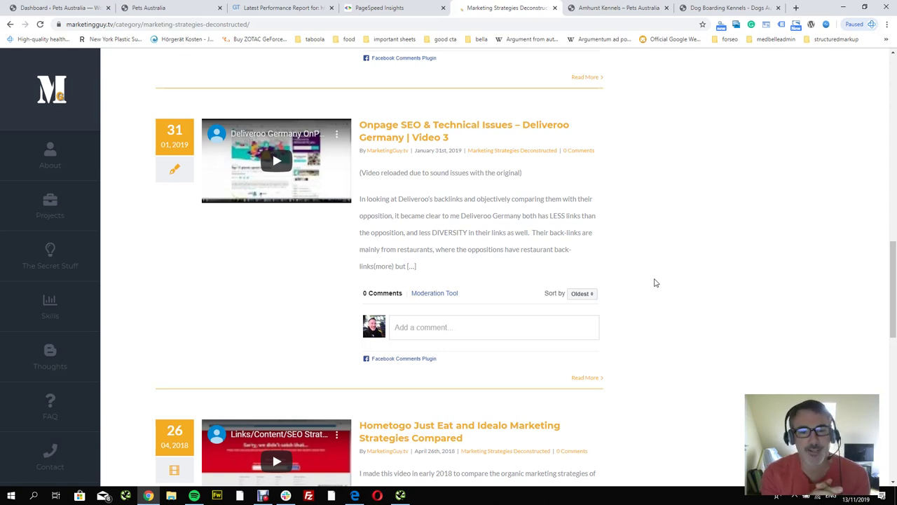
# - Switch to the Pets Australia site and open Pet Types > Dogs > Dog Breeds
pyautogui.scroll(-1, 733, 245)
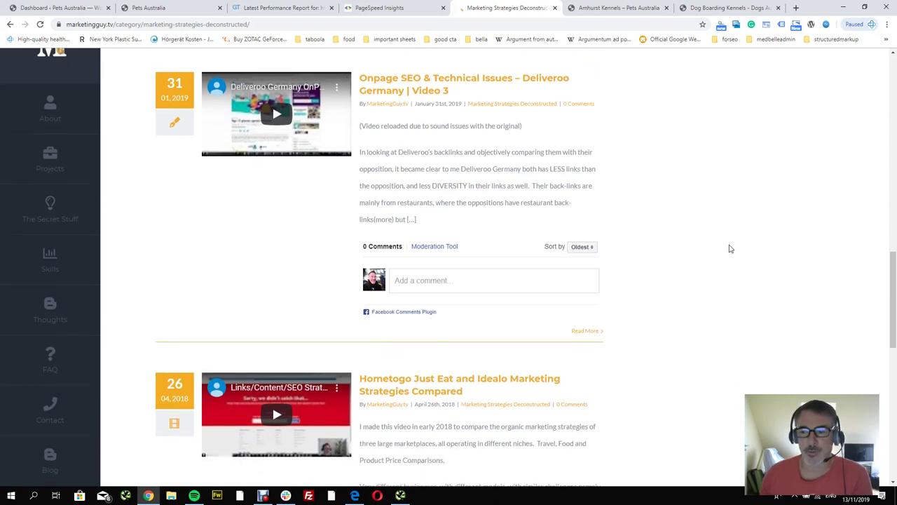
pyautogui.scroll(1, 730, 249)
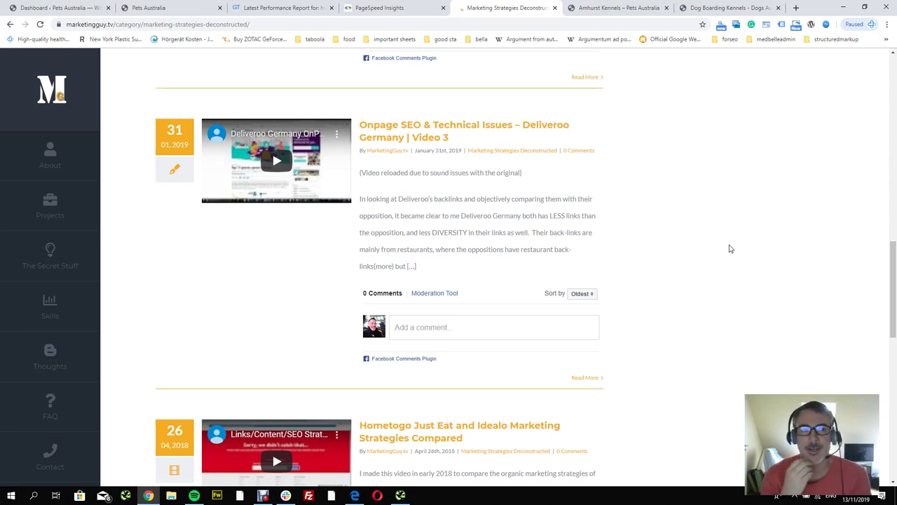
pyautogui.click(150, 8)
pyautogui.scroll(-2, 349, 184)
pyautogui.scroll(2, 309, 226)
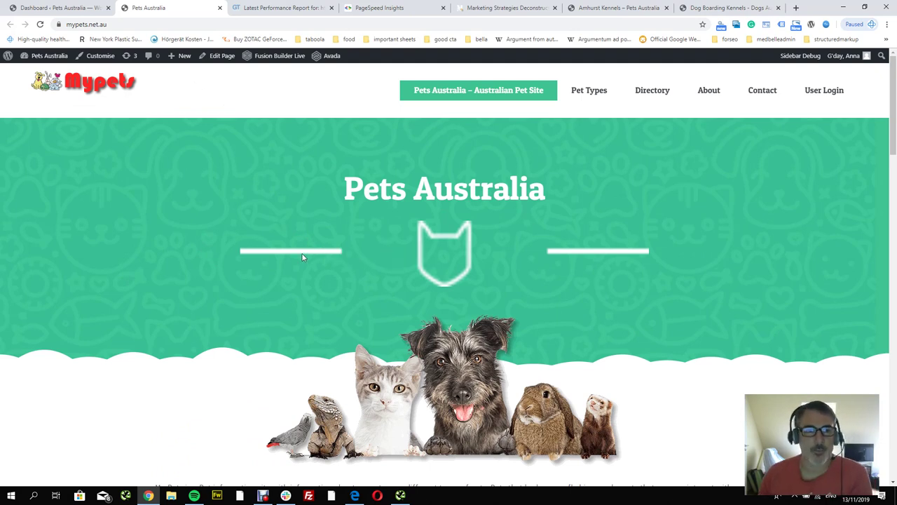
pyautogui.moveTo(588, 93)
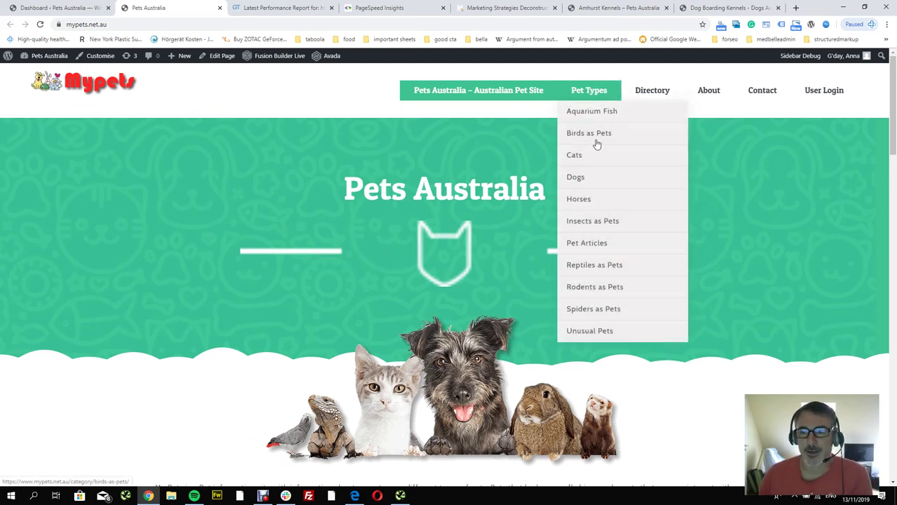
pyautogui.click(581, 177)
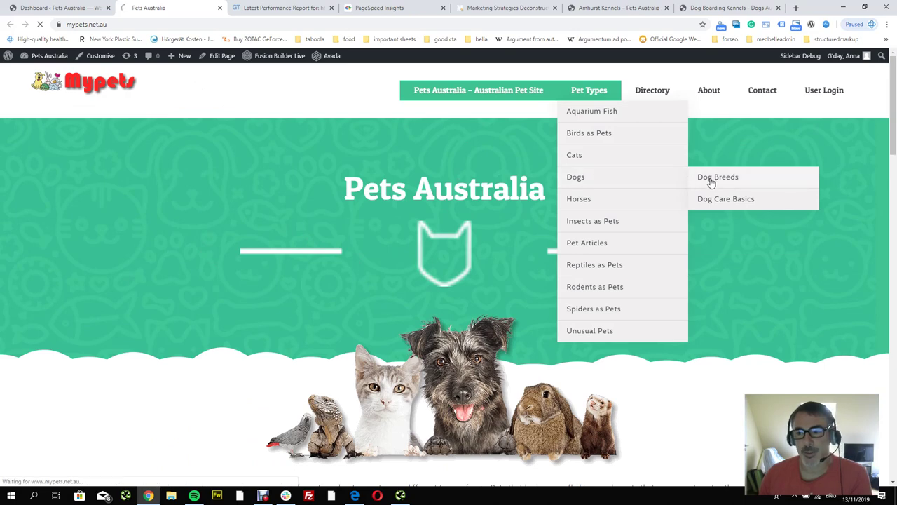
pyautogui.click(699, 185)
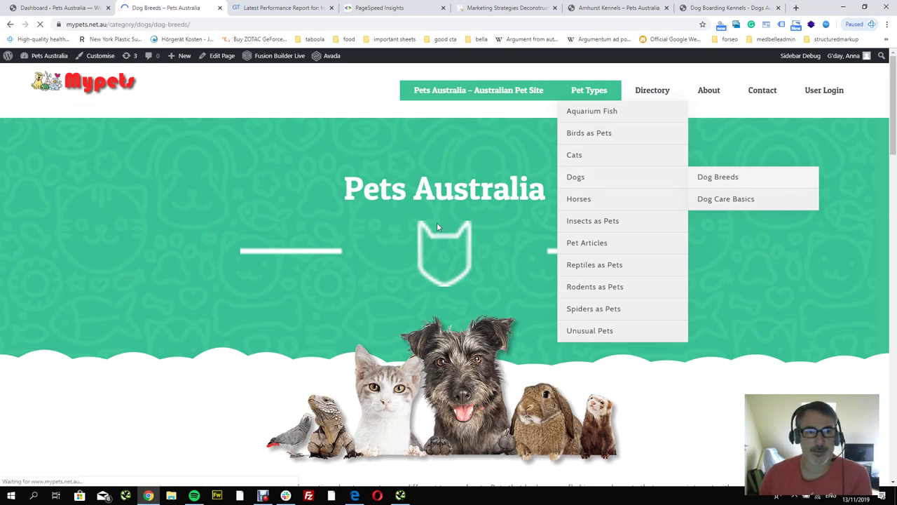
# - Open the Directory > Dog Breeders listing, showing 88 breeders including Montego Golden Retrievers
pyautogui.scroll(-5, 400, 227)
pyautogui.scroll(-9, 400, 228)
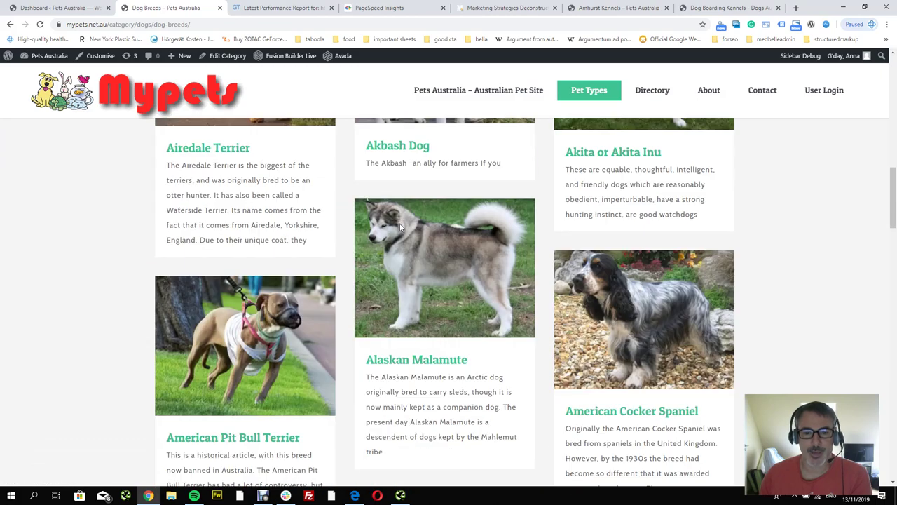
pyautogui.scroll(4, 401, 227)
pyautogui.scroll(10, 401, 227)
pyautogui.moveTo(653, 89)
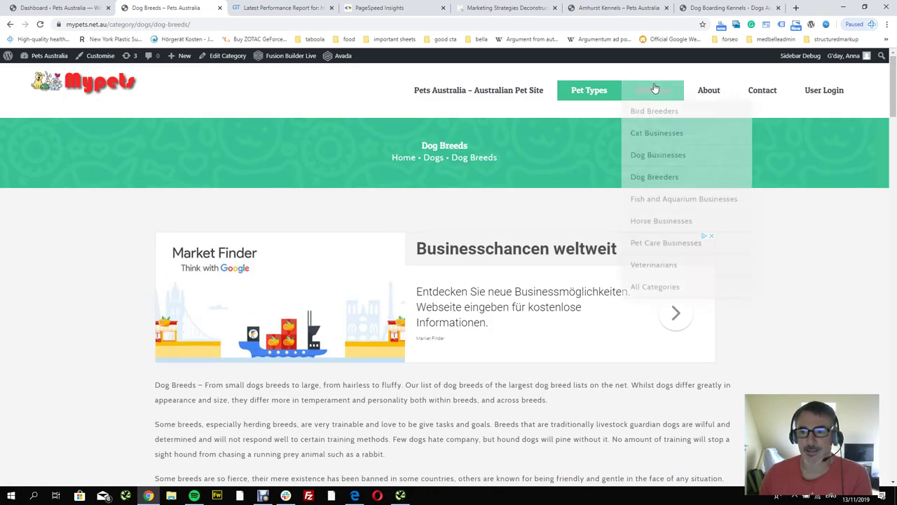
pyautogui.click(650, 178)
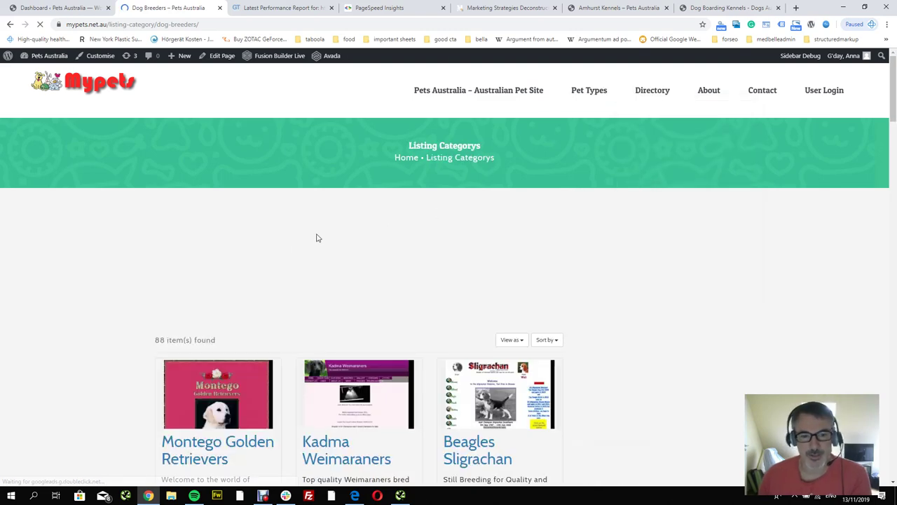
pyautogui.scroll(-8, 381, 245)
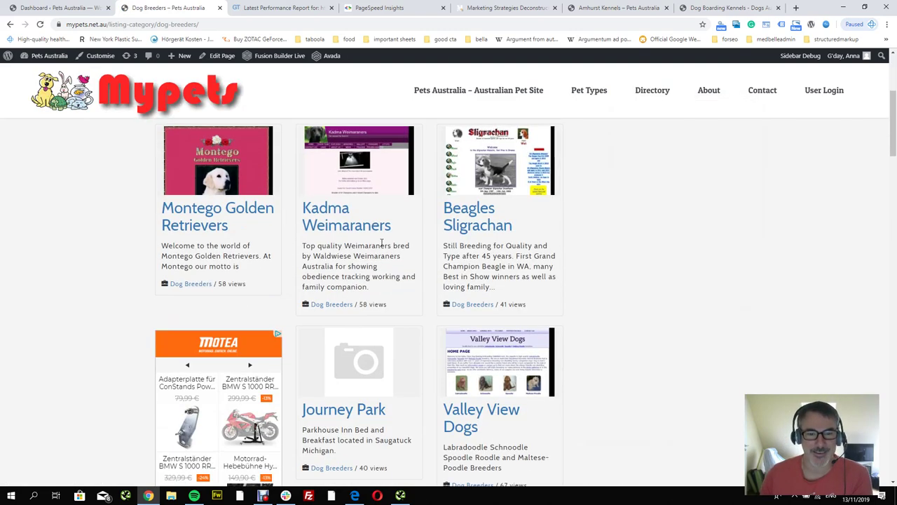
pyautogui.scroll(6, 382, 251)
pyautogui.scroll(2, 384, 251)
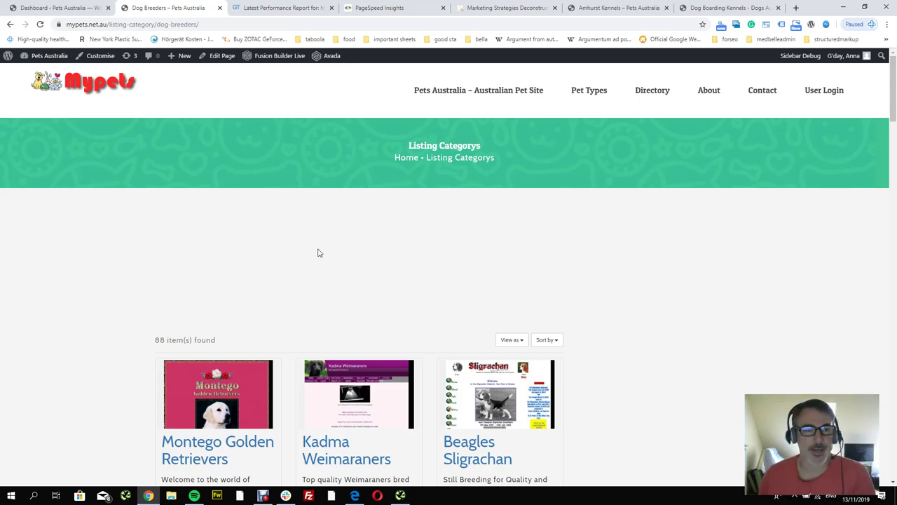
# - Glance at GTmetrix, then review PageSpeed's mobile report: score 42, 3.6 s FCP, 11.7 s TTI
pyautogui.click(265, 8)
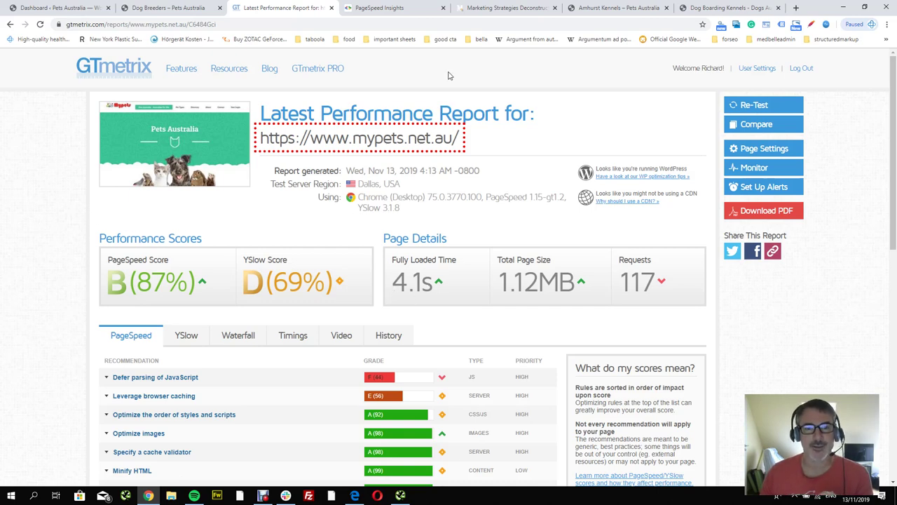
pyautogui.click(400, 8)
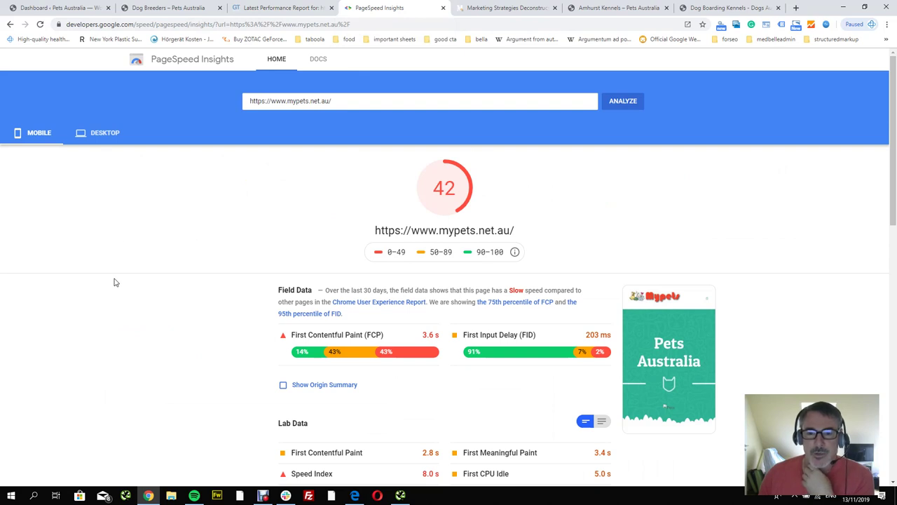
pyautogui.scroll(-2, 237, 302)
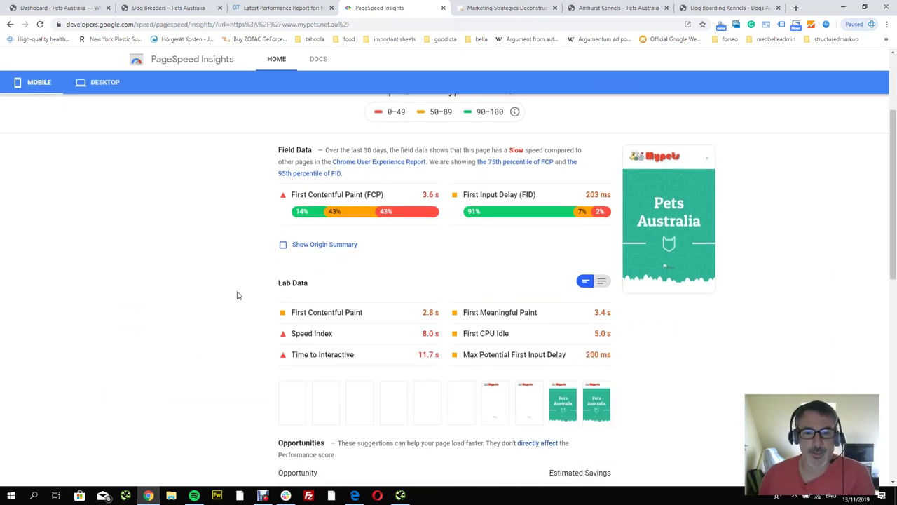
pyautogui.scroll(-2, 404, 359)
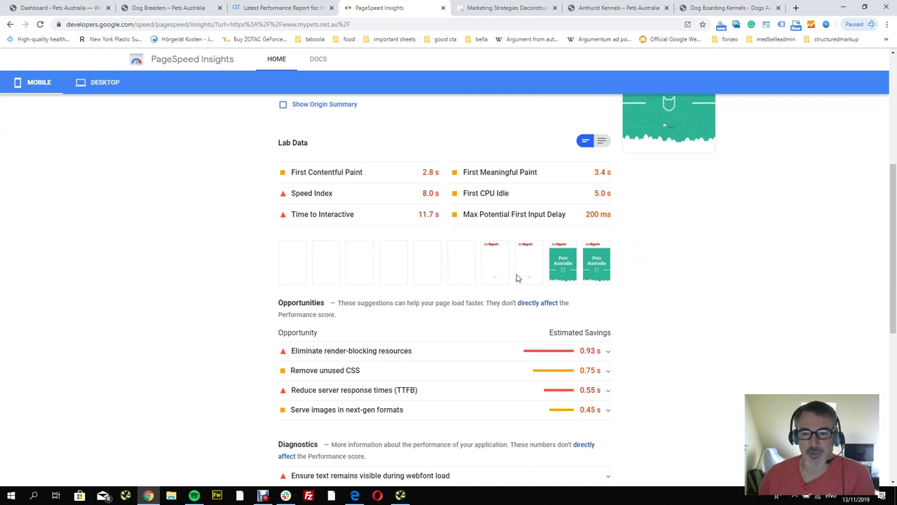
pyautogui.scroll(-5, 386, 297)
pyautogui.scroll(4, 334, 309)
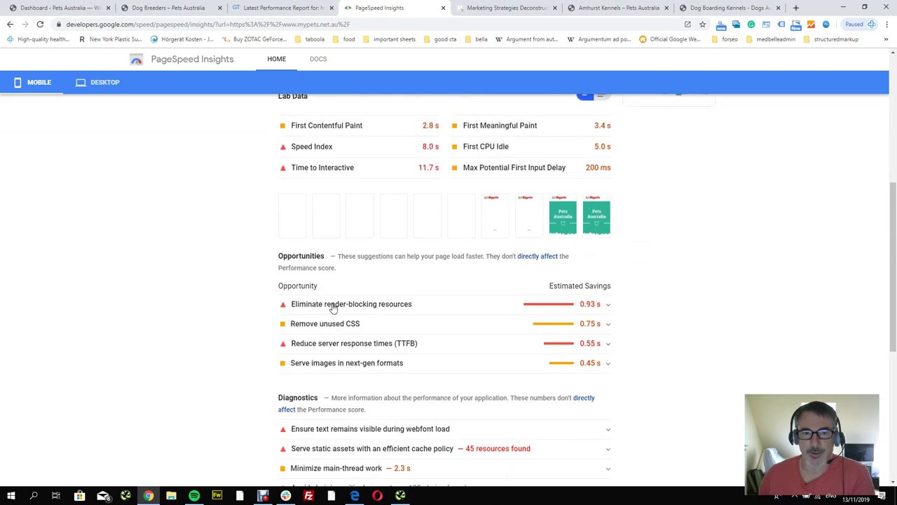
pyautogui.scroll(5, 334, 308)
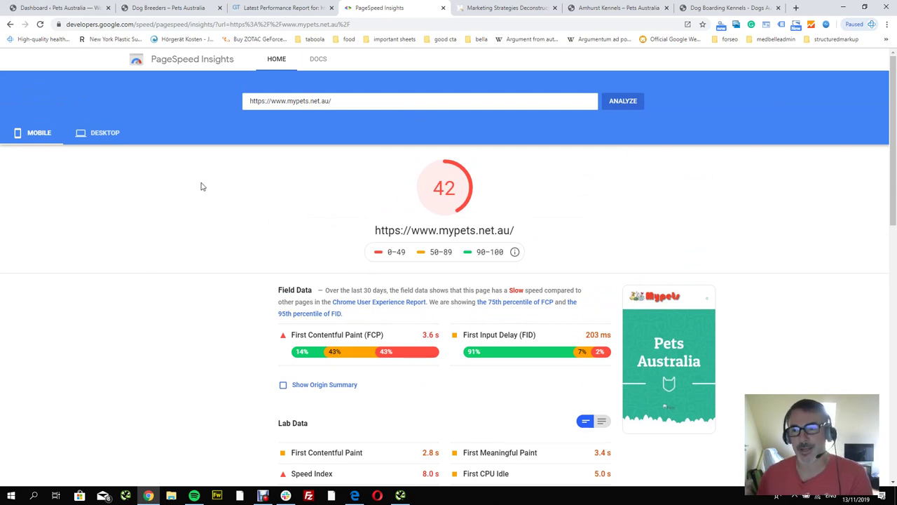
# - Open Installed Plugins in WordPress filtered to the 11 inactive plugins
pyautogui.click(62, 7)
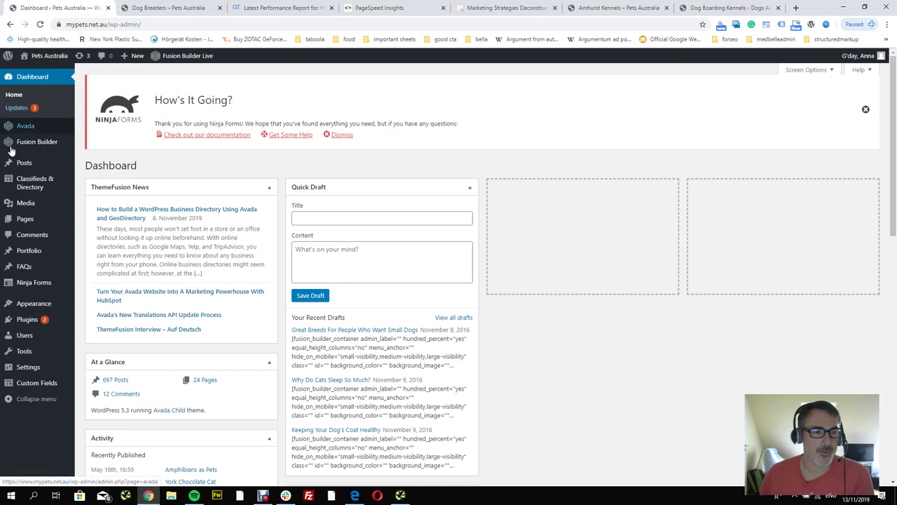
pyautogui.moveTo(33, 319)
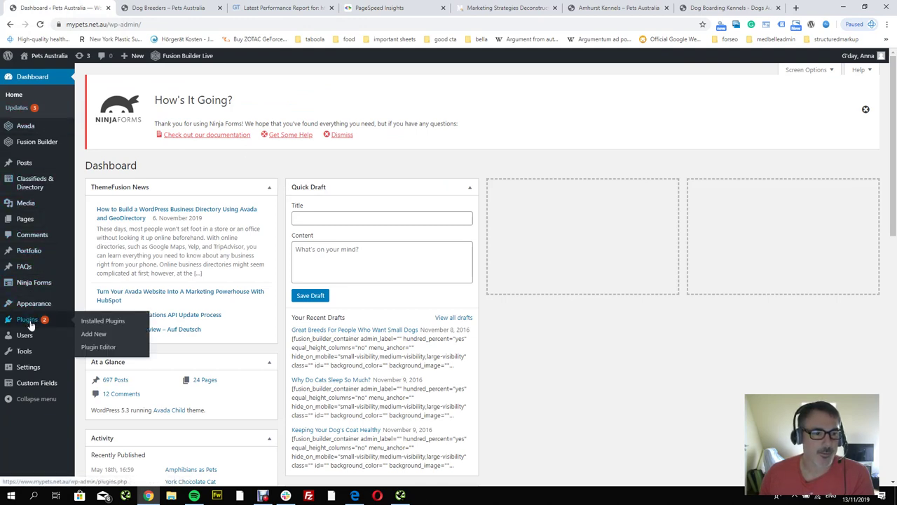
pyautogui.click(96, 322)
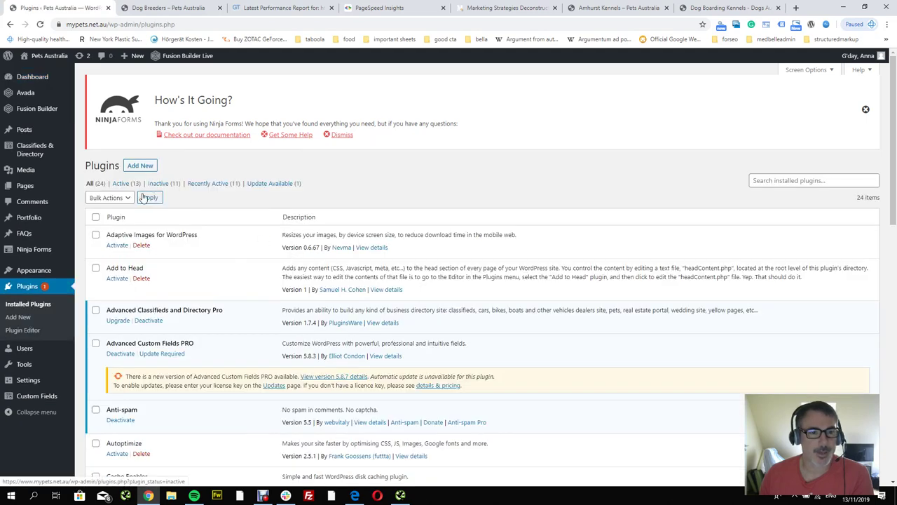
pyautogui.click(160, 183)
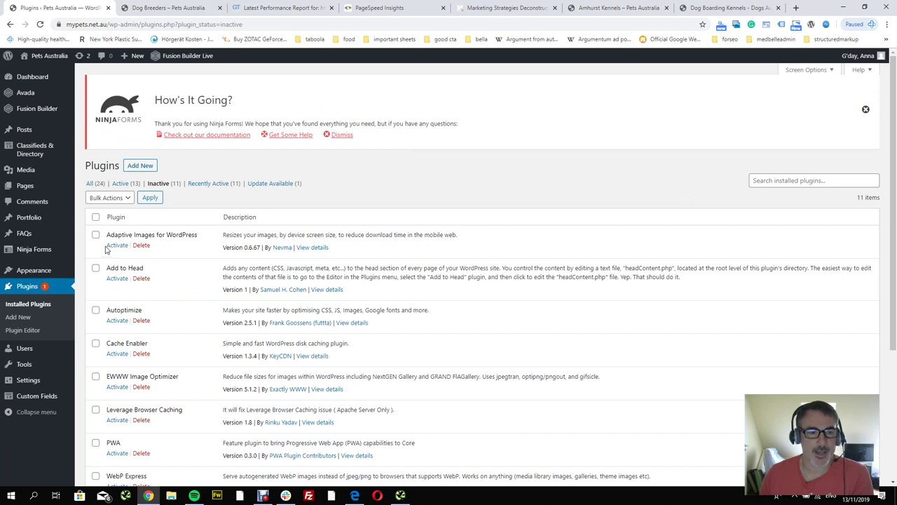
# - Select all inactive plugins except Add to Head
pyautogui.click(96, 217)
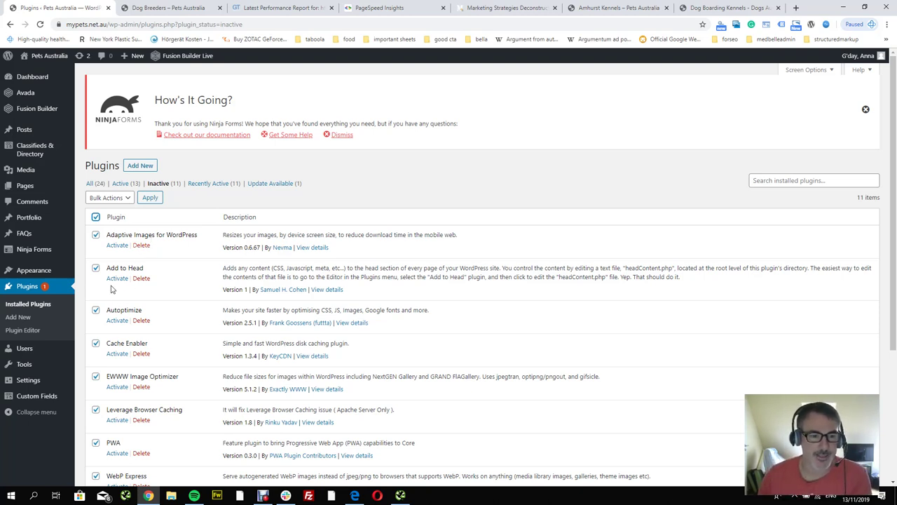
pyautogui.click(96, 269)
pyautogui.click(96, 269)
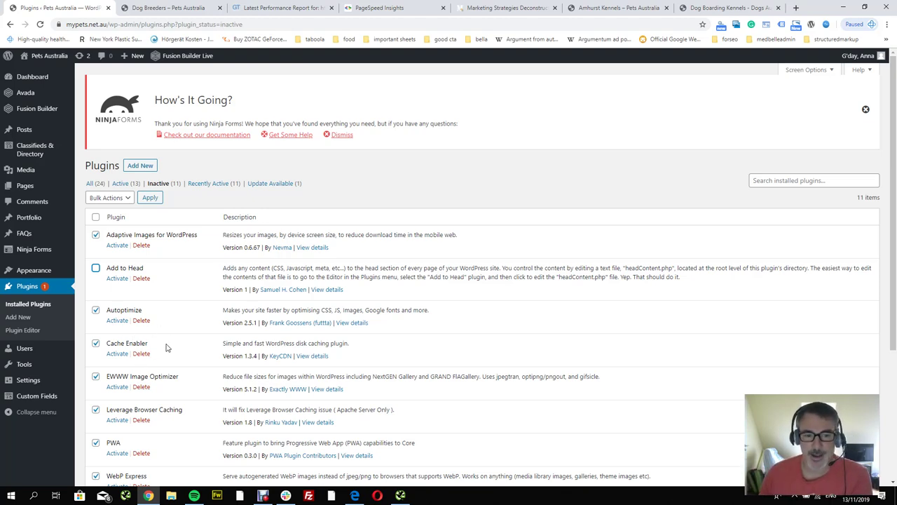
pyautogui.scroll(-1, 137, 344)
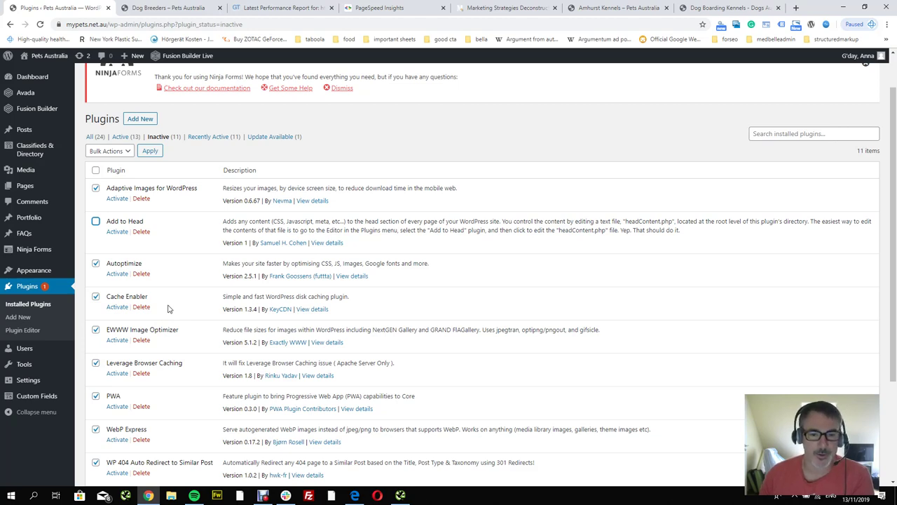
pyautogui.scroll(-1, 168, 308)
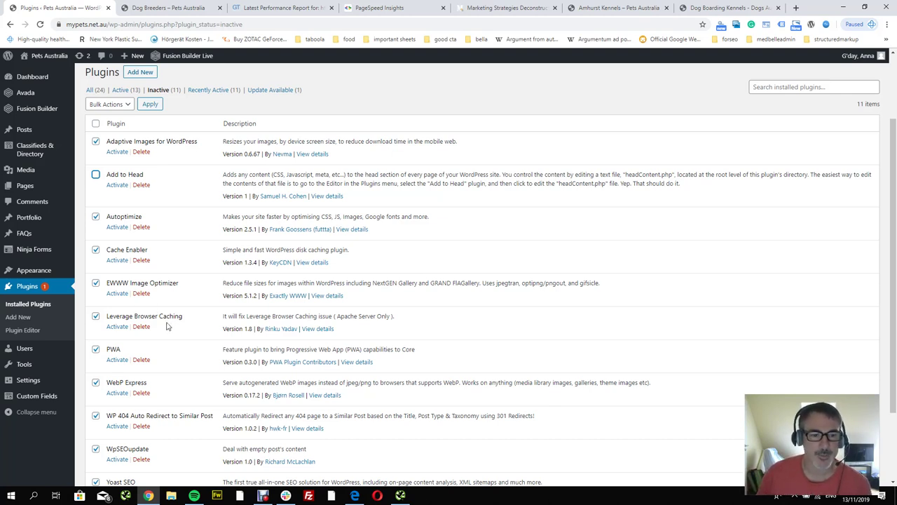
# - Expand GTmetrix's Leverage browser caching recommendation, then return to the WordPress Plugins tab
pyautogui.click(304, 14)
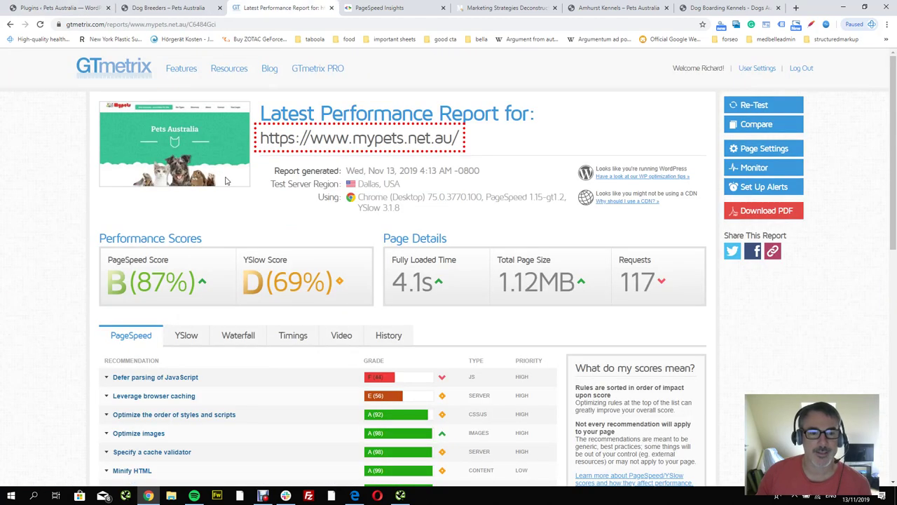
pyautogui.click(107, 397)
pyautogui.scroll(-2, 203, 385)
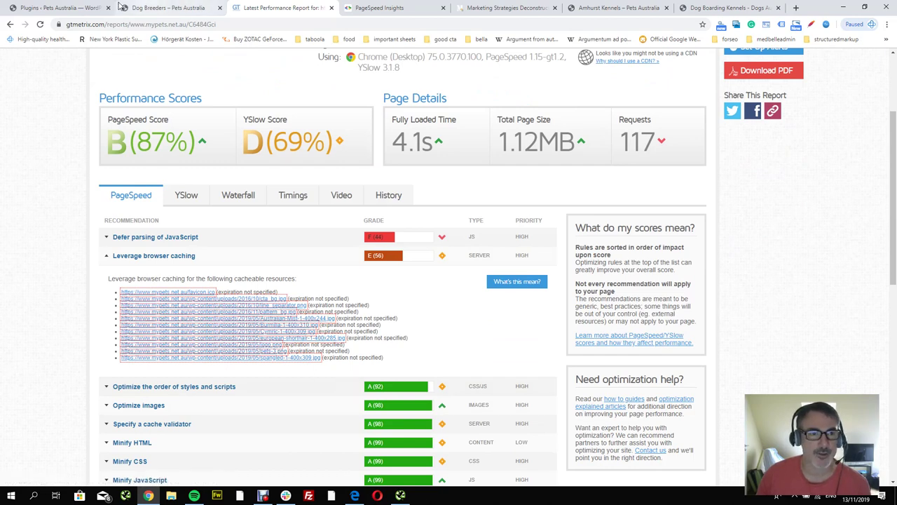
pyautogui.click(73, 8)
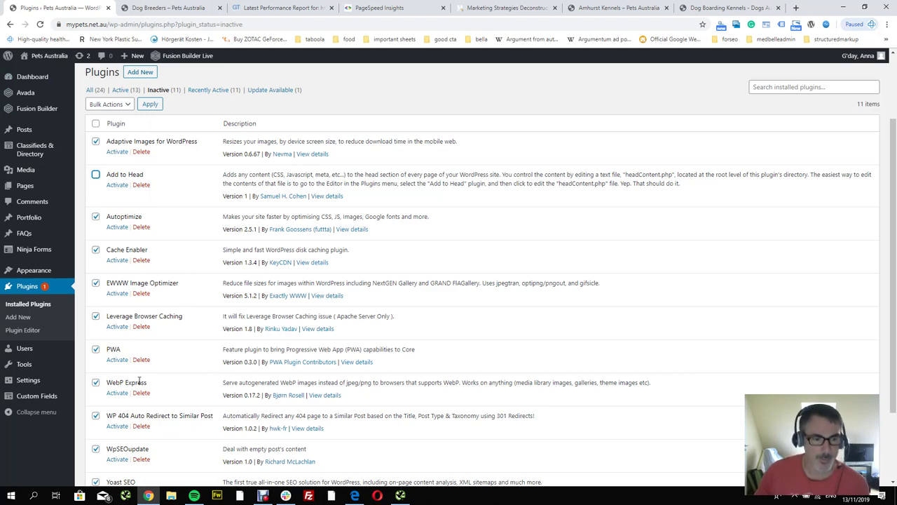
pyautogui.scroll(-1, 138, 377)
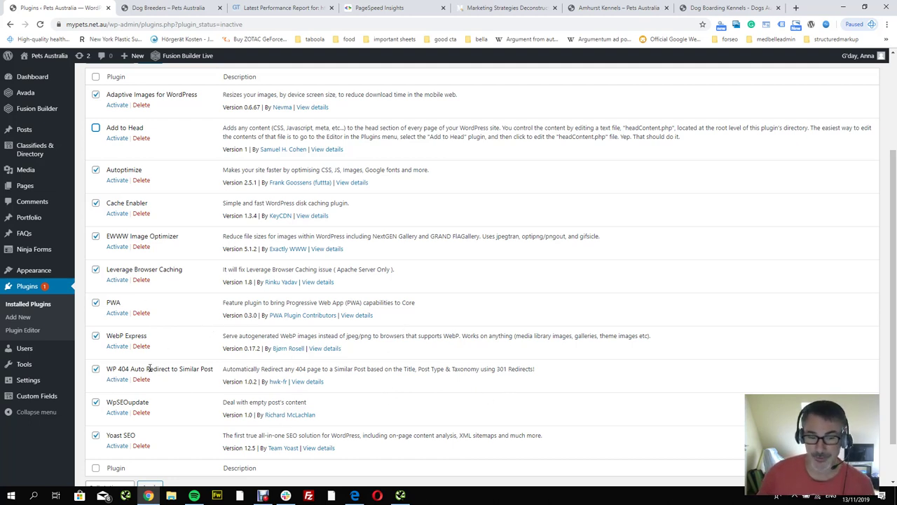
pyautogui.scroll(-1, 184, 373)
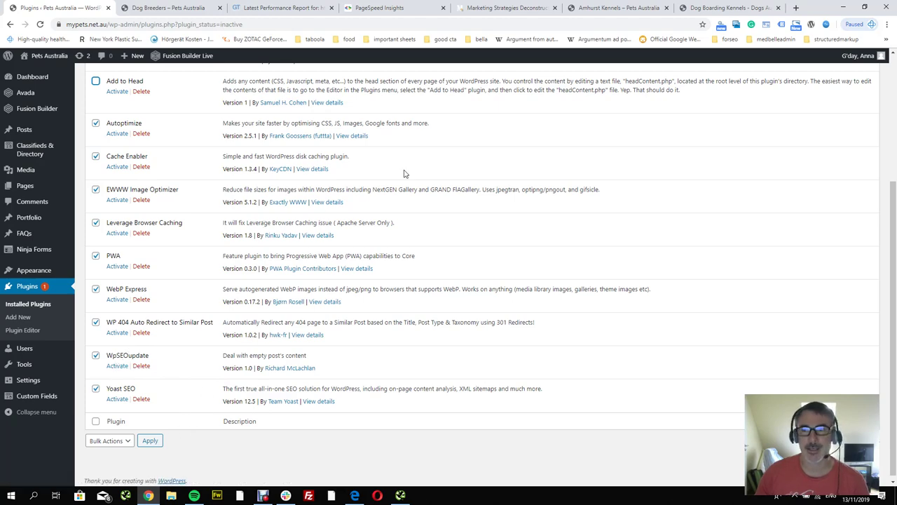
# - Look over the Amhurst Kennels listing, filed under Dog Boarding Kennels with 40 views
pyautogui.click(628, 8)
pyautogui.scroll(-2, 137, 317)
pyautogui.scroll(2, 140, 316)
pyautogui.scroll(-6, 259, 335)
pyautogui.scroll(7, 258, 336)
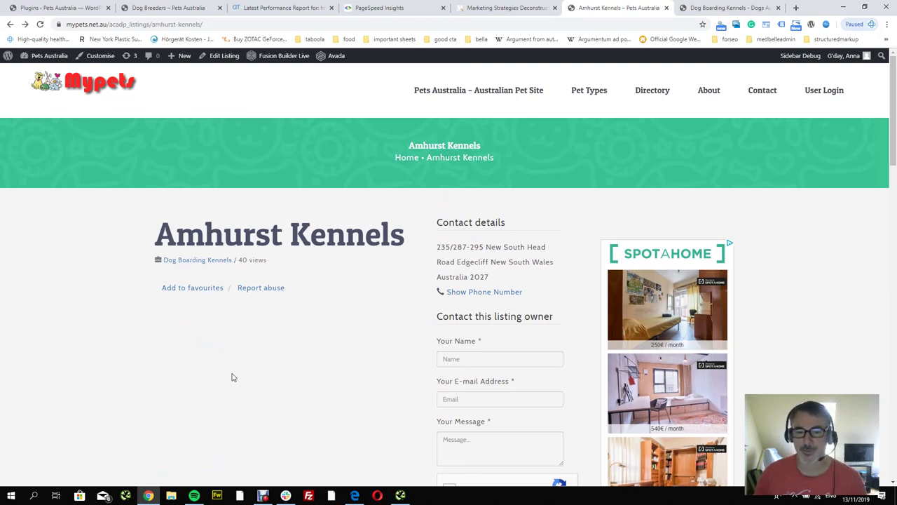
pyautogui.scroll(-2, 254, 353)
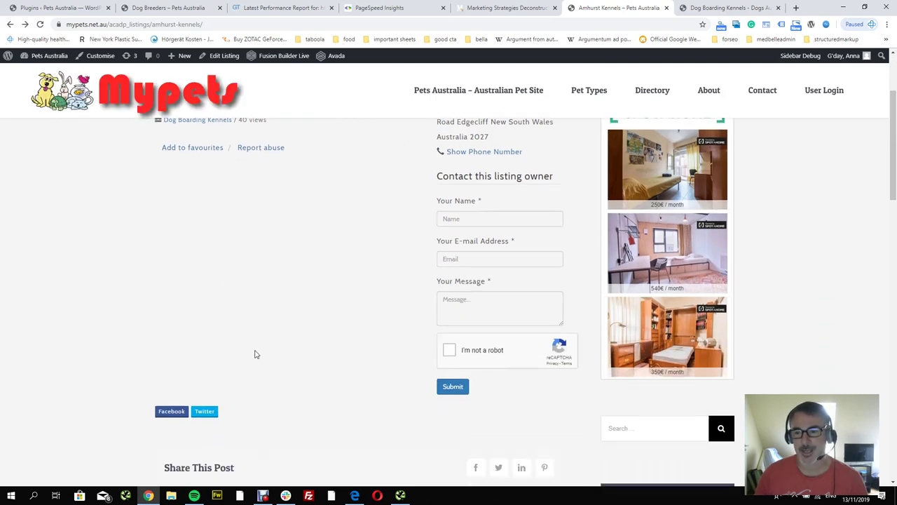
pyautogui.scroll(2, 255, 354)
pyautogui.scroll(-3, 254, 354)
pyautogui.scroll(-2, 254, 354)
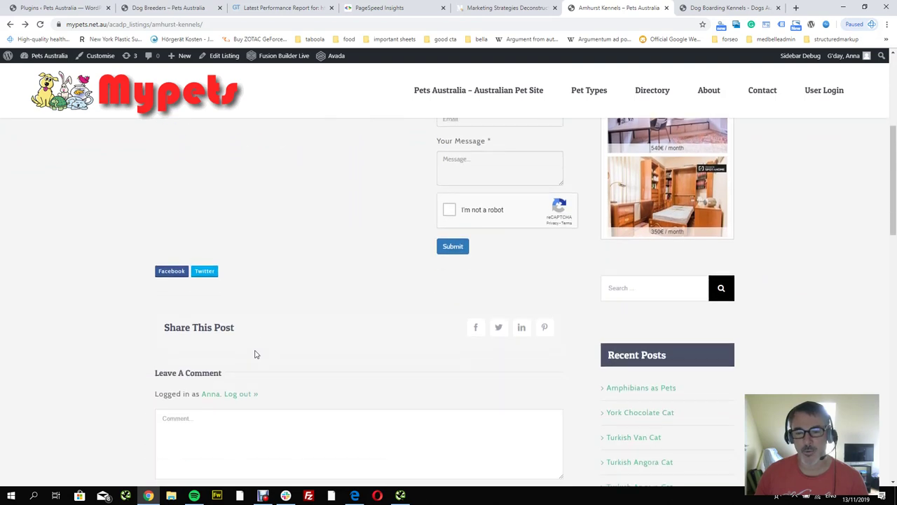
pyautogui.scroll(5, 255, 354)
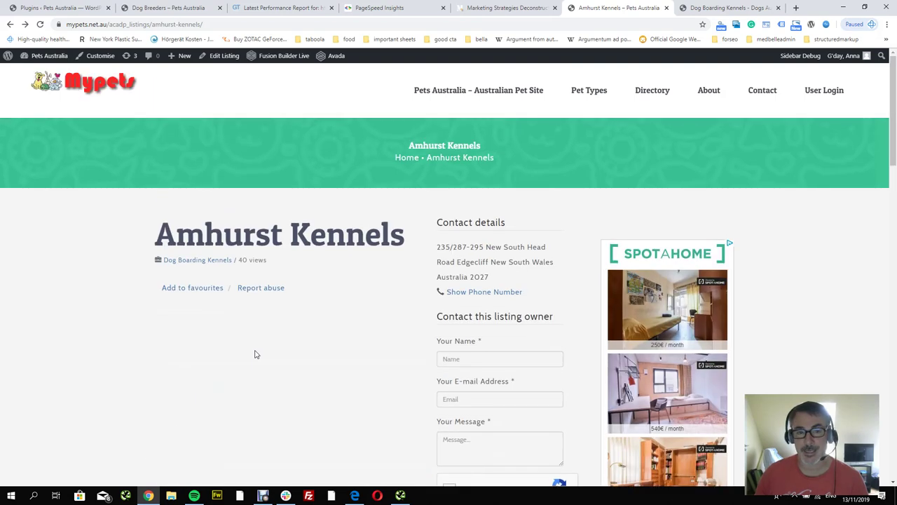
# - Bulk-activate the ten checked plugins, then show All plugins (23 of 24 active)
pyautogui.click(59, 7)
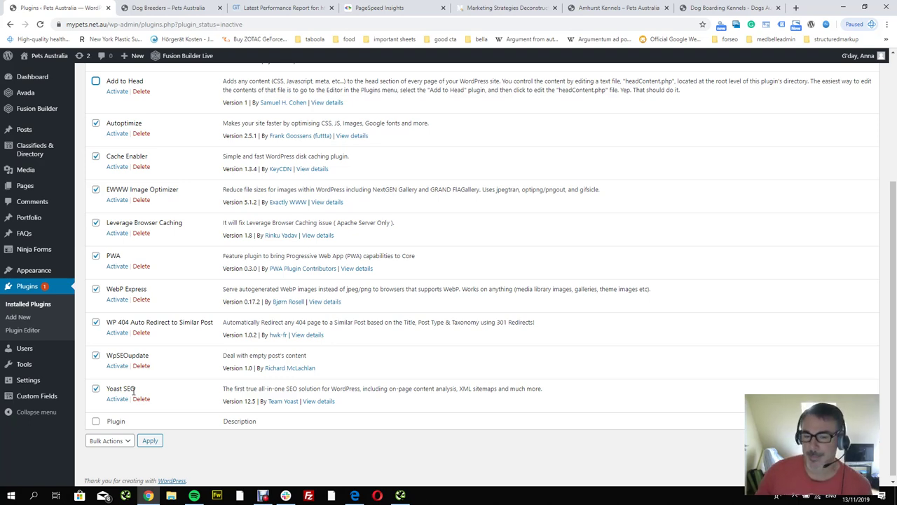
pyautogui.click(124, 445)
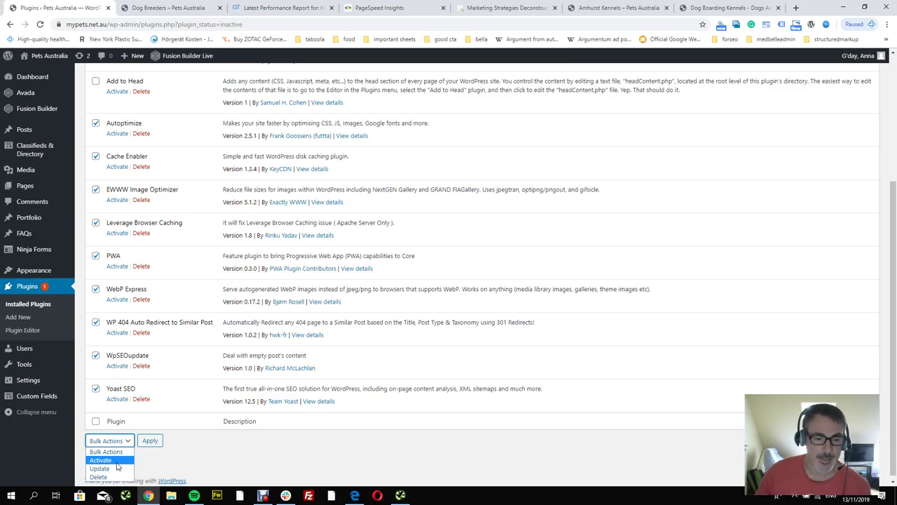
pyautogui.click(112, 462)
pyautogui.click(152, 441)
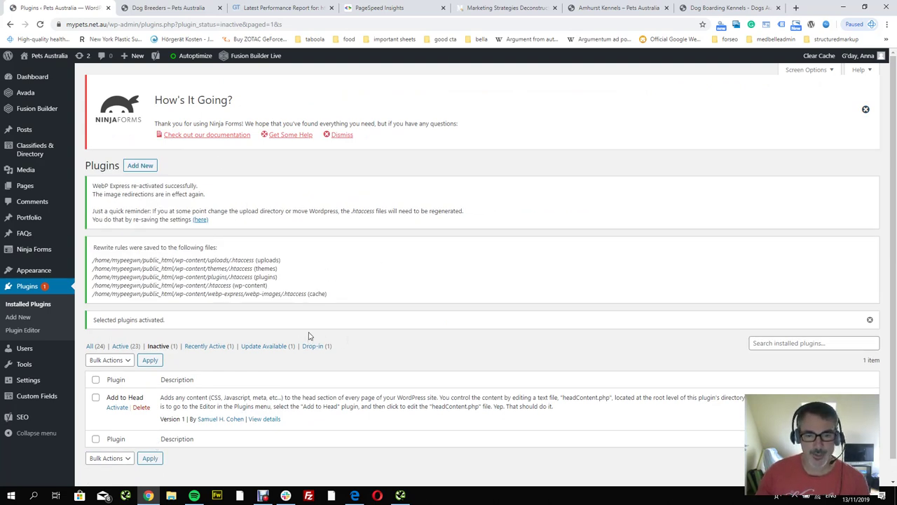
pyautogui.click(35, 307)
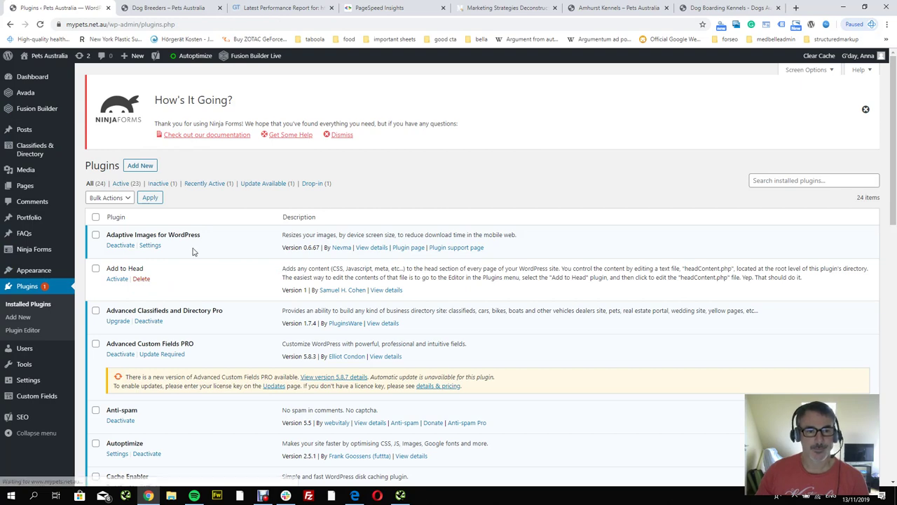
pyautogui.scroll(-1, 172, 249)
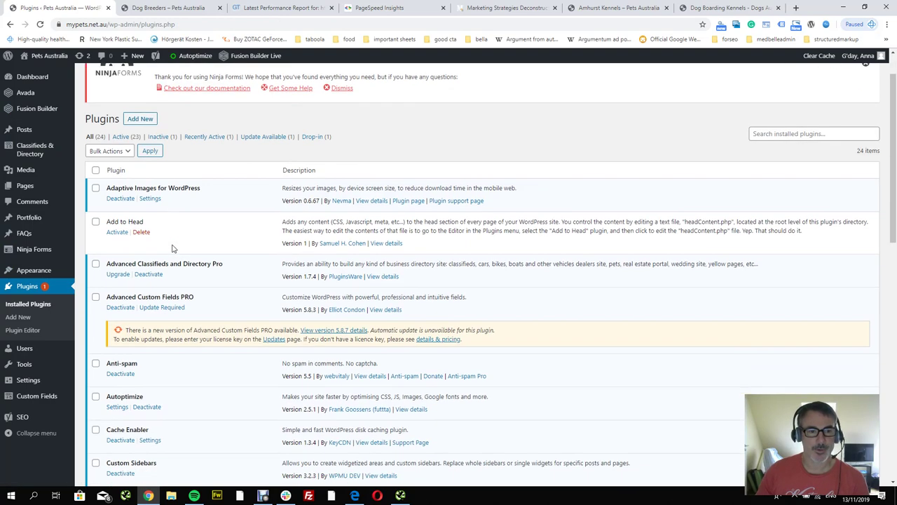
# - Save Adaptive Images with JPEG quality 80, then return to Installed Plugins
pyautogui.click(148, 199)
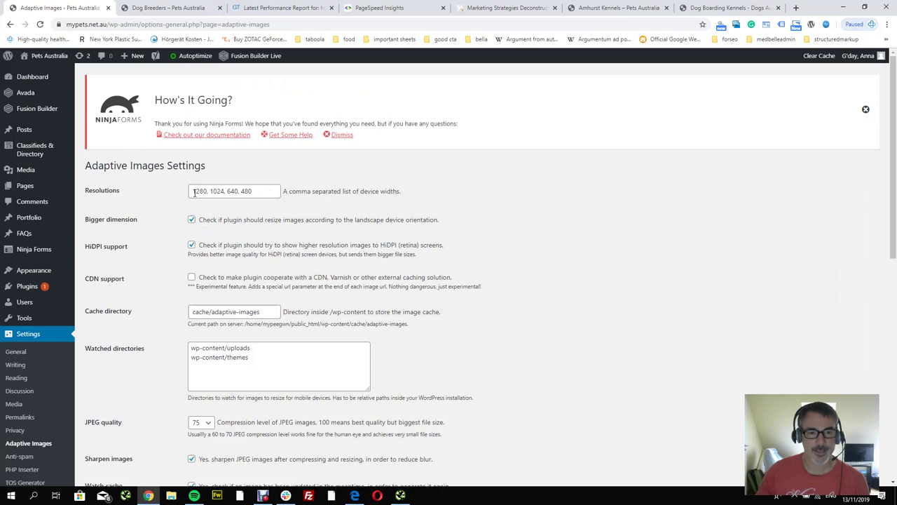
pyautogui.scroll(-2, 204, 267)
pyautogui.click(201, 283)
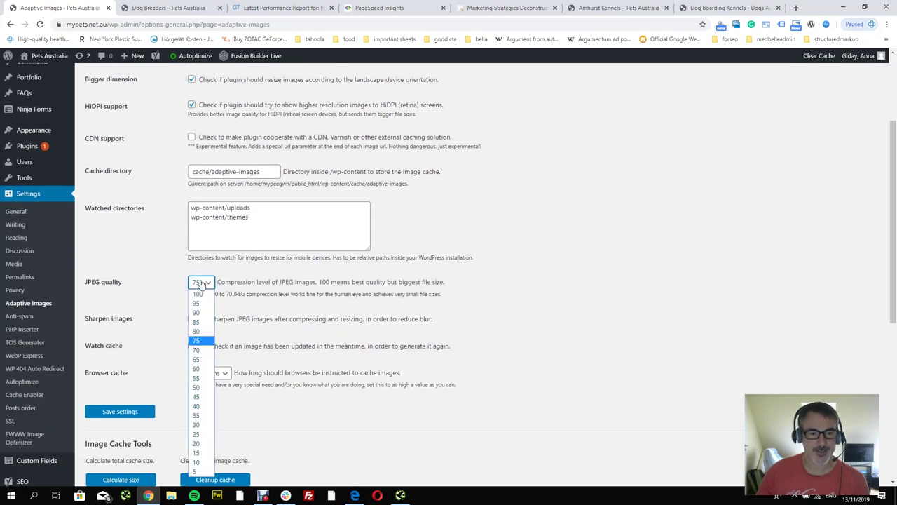
pyautogui.click(195, 334)
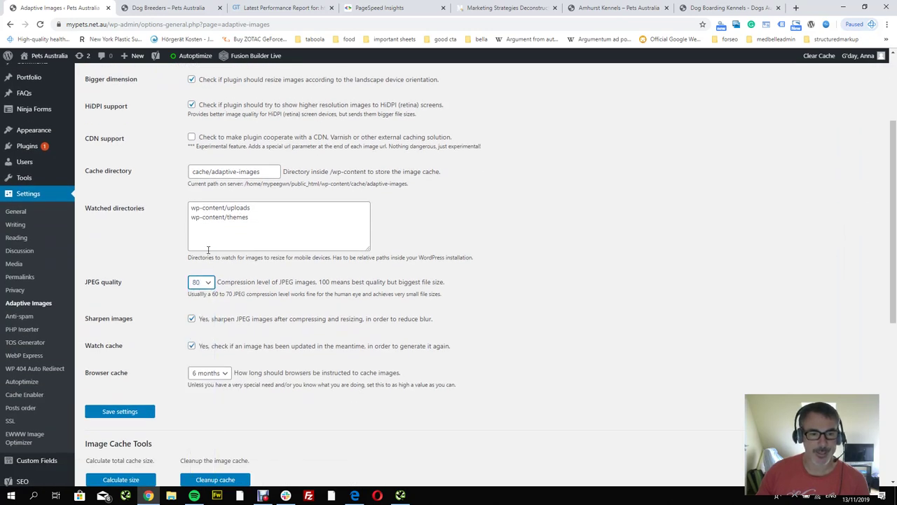
pyautogui.scroll(-5, 209, 249)
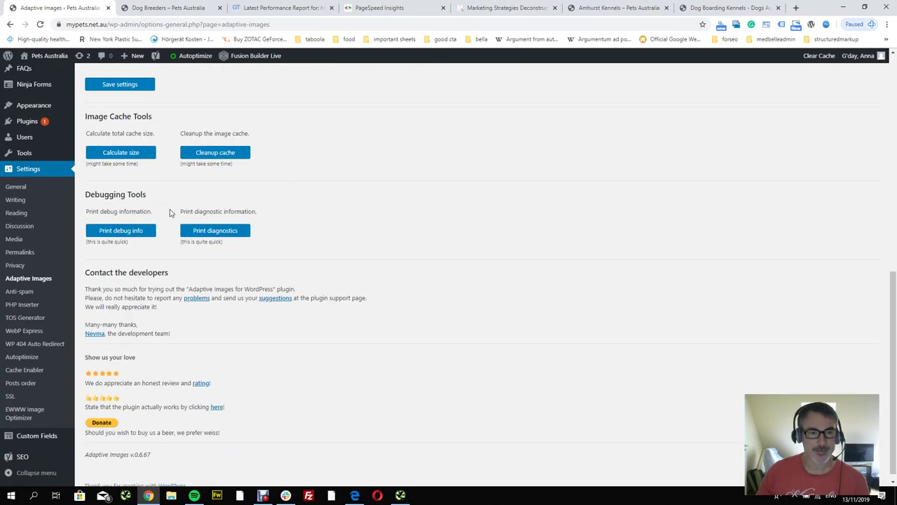
pyautogui.scroll(1, 169, 211)
pyautogui.scroll(-1, 157, 370)
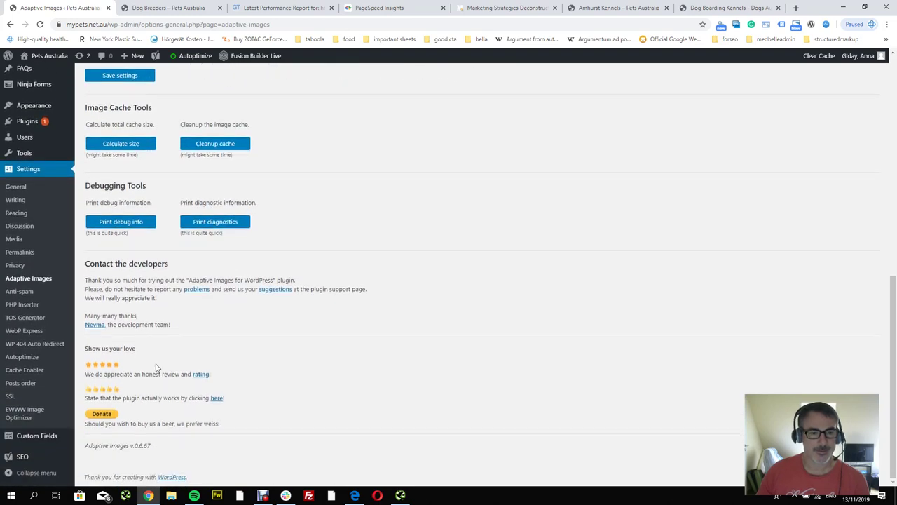
pyautogui.scroll(3, 157, 367)
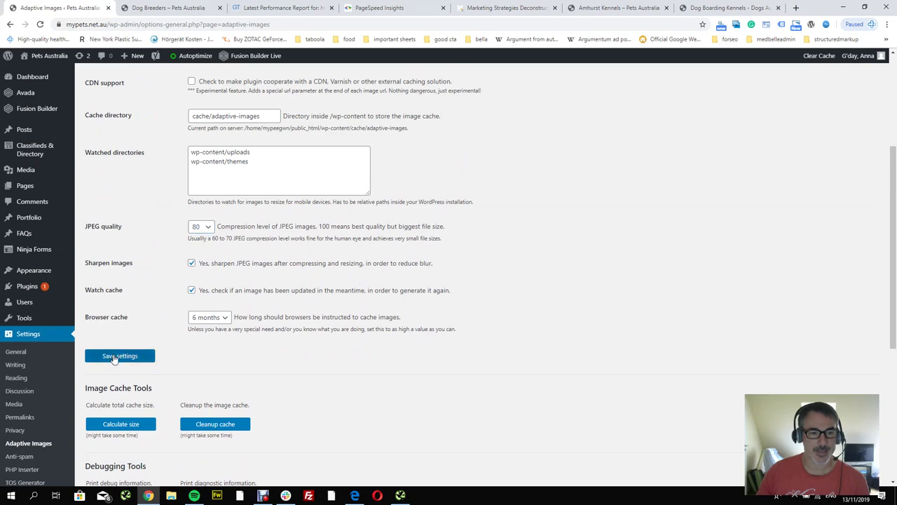
pyautogui.click(115, 356)
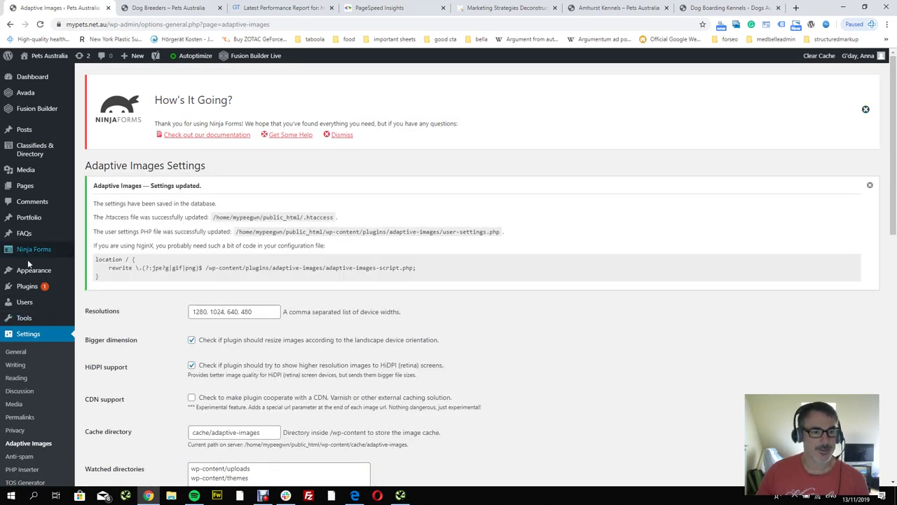
pyautogui.moveTo(26, 293)
pyautogui.click(83, 287)
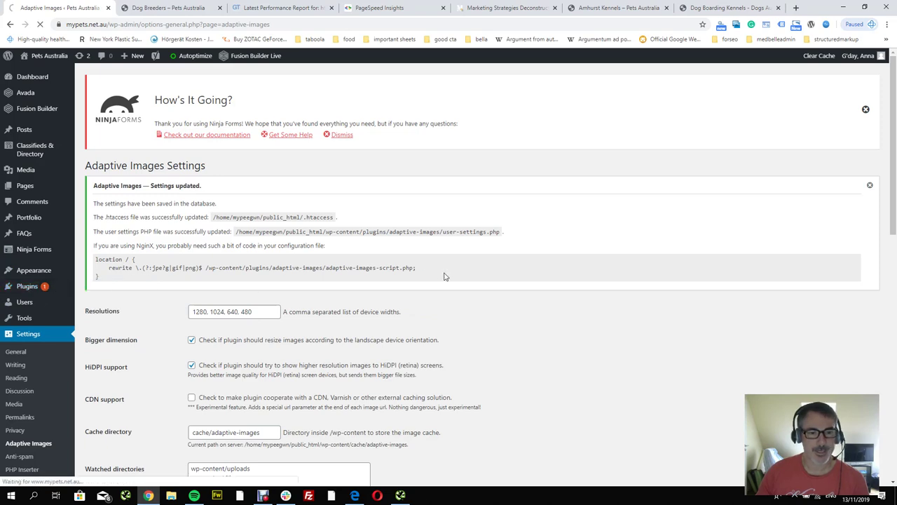
# - Turn on data URIs for small images in Autoptimize and view its image optimisation settings
pyautogui.scroll(-5, 126, 300)
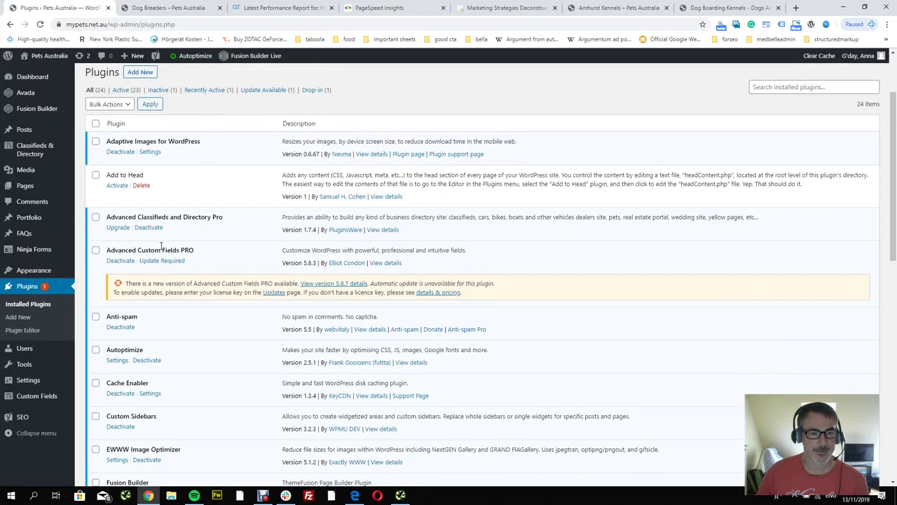
pyautogui.click(117, 268)
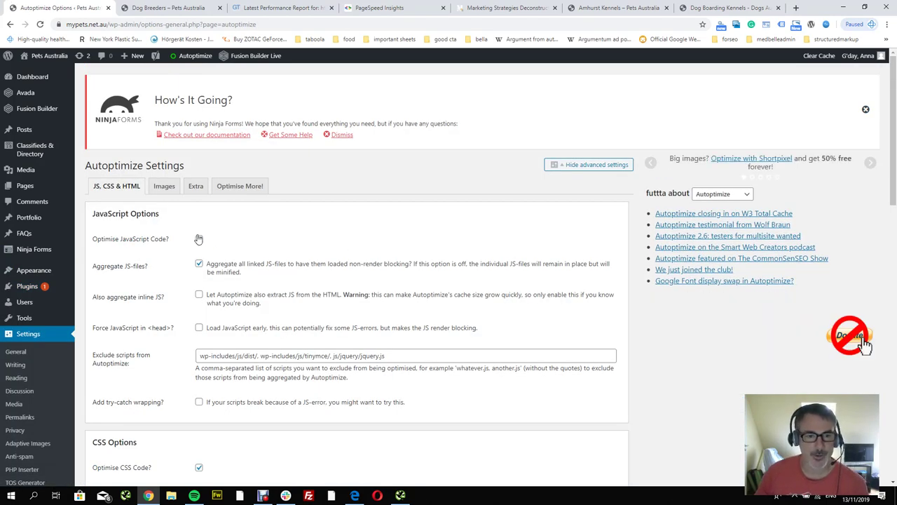
pyautogui.scroll(-4, 195, 319)
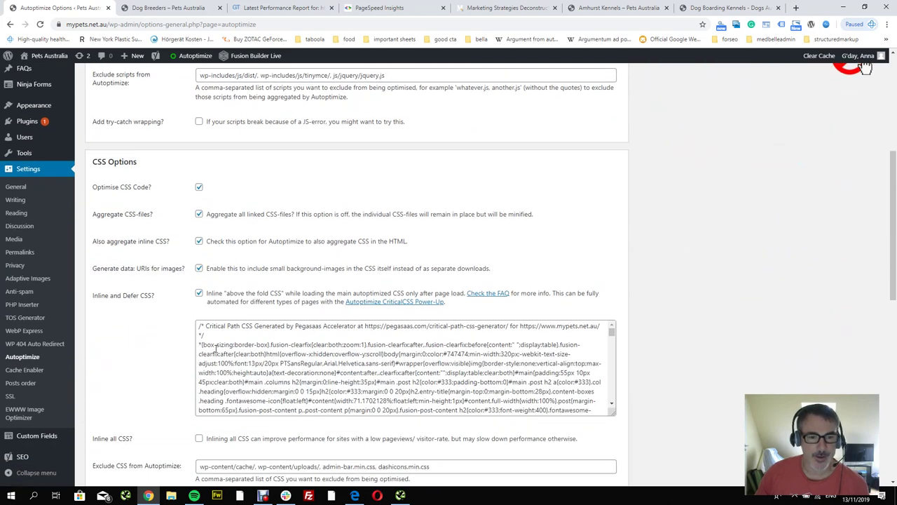
pyautogui.click(199, 270)
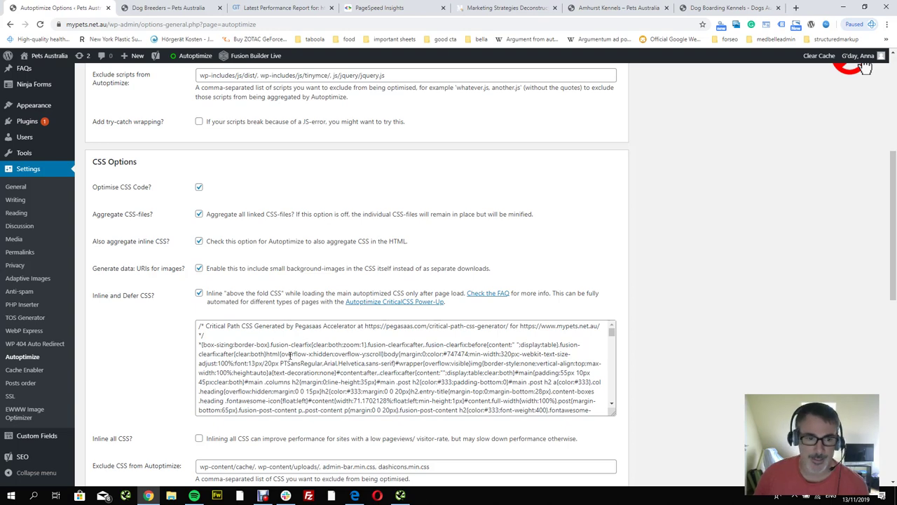
pyautogui.scroll(4, 225, 259)
pyautogui.click(164, 186)
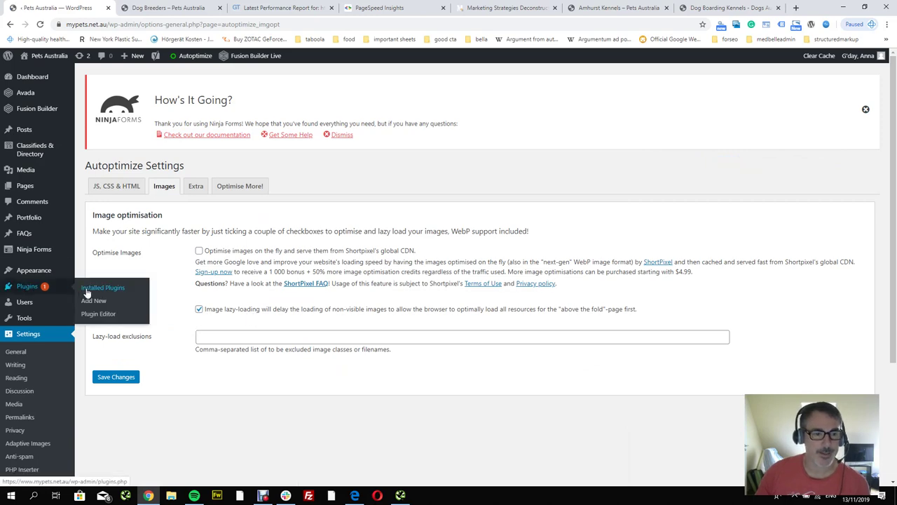
# - Go back to the installed plugins list and scroll through it
pyautogui.click(88, 288)
pyautogui.scroll(-10, 363, 284)
pyautogui.scroll(-2, 364, 275)
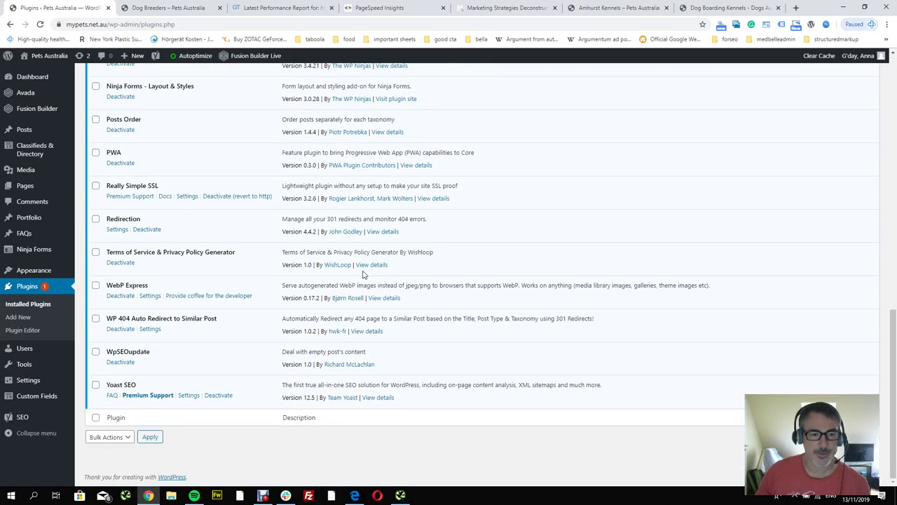
pyautogui.scroll(12, 364, 275)
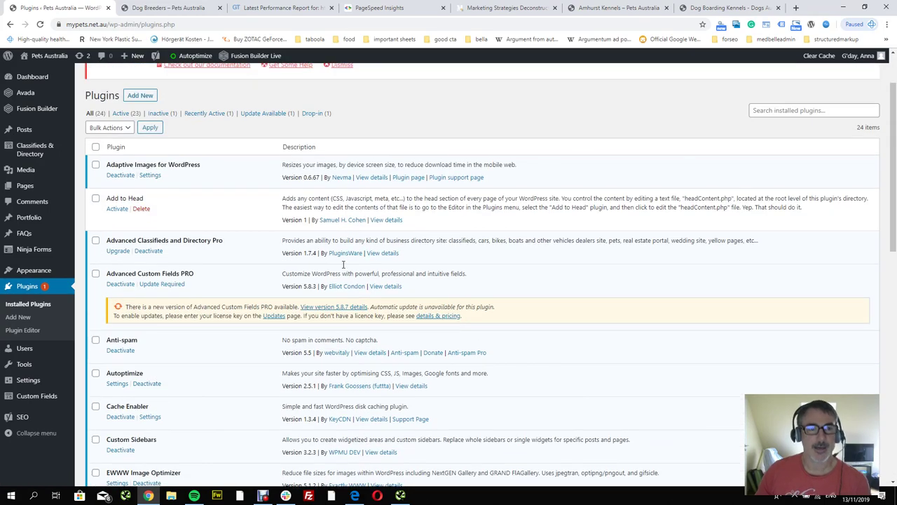
pyautogui.scroll(1, 338, 265)
# - Start a GTmetrix Re-Test and a new PageSpeed Insights analysis of mypets.net.au
pyautogui.click(282, 11)
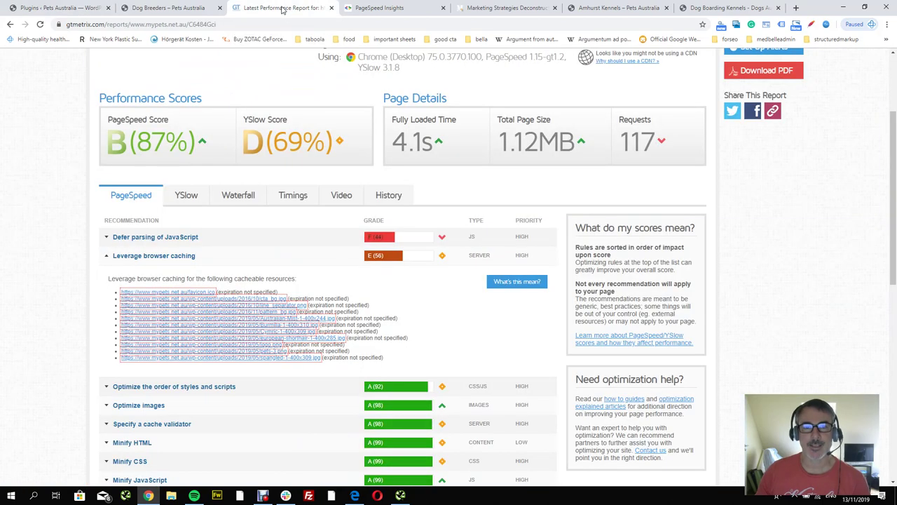
pyautogui.scroll(2, 825, 228)
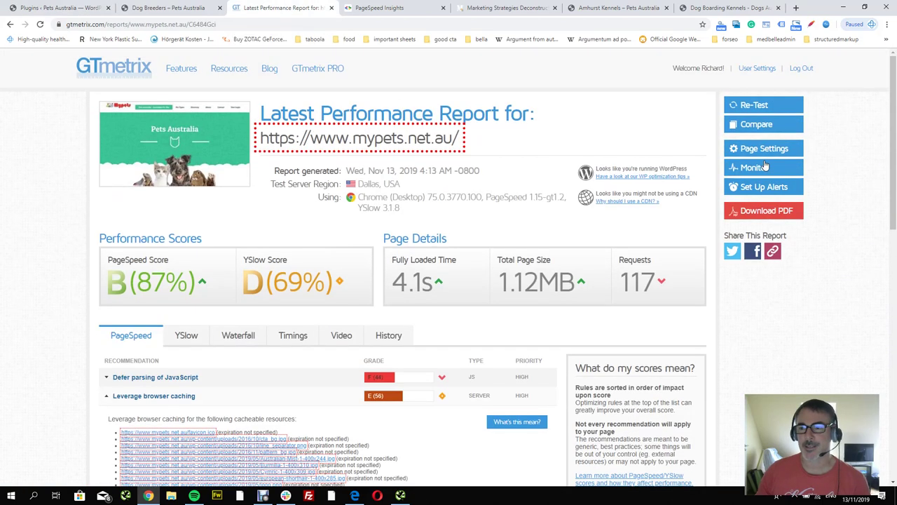
pyautogui.click(756, 109)
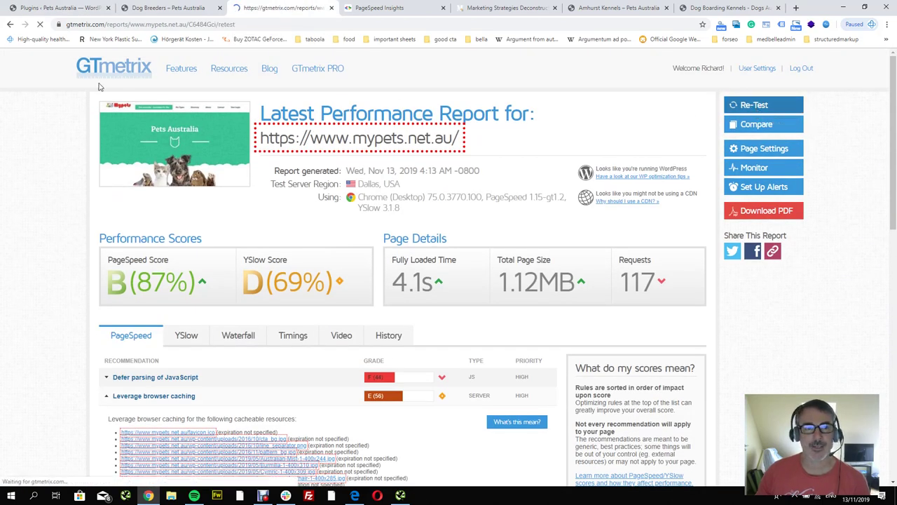
pyautogui.click(393, 9)
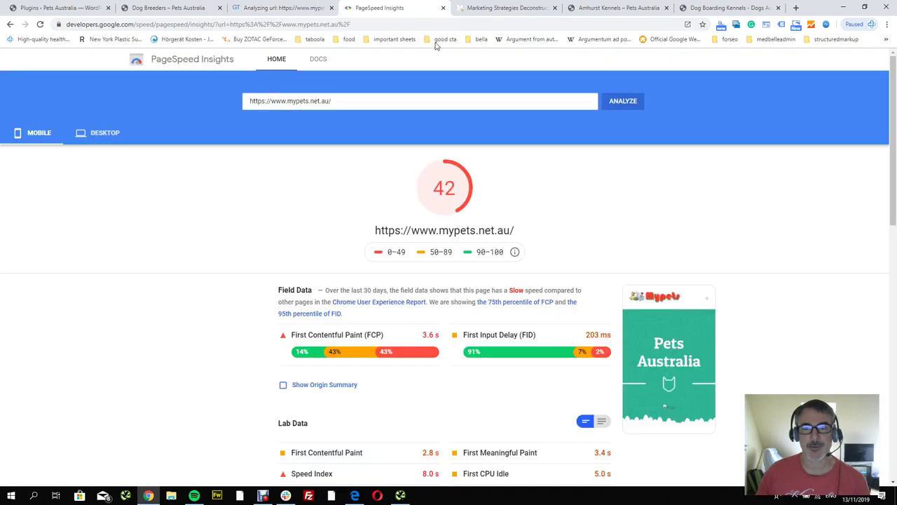
pyautogui.click(615, 104)
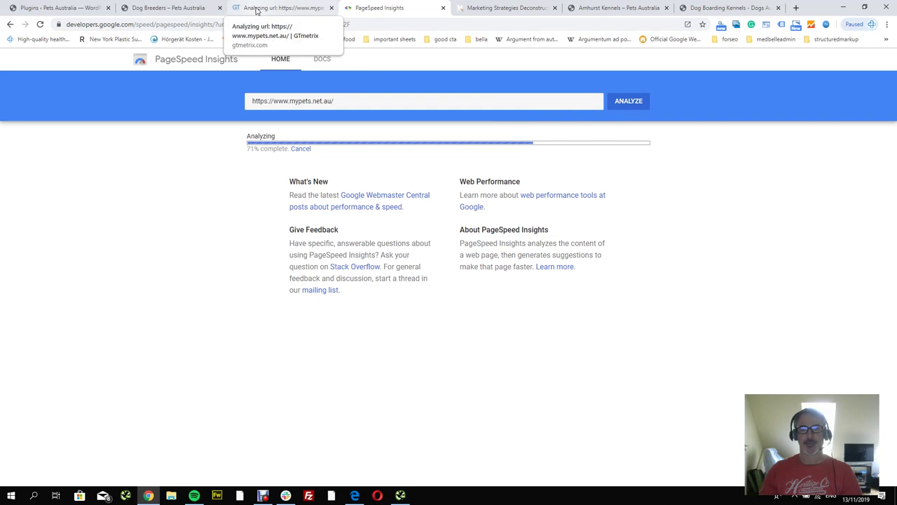
# - Compare the new PageSpeed scores, 80 mobile and 91 desktop, then analyze again
pyautogui.click(256, 10)
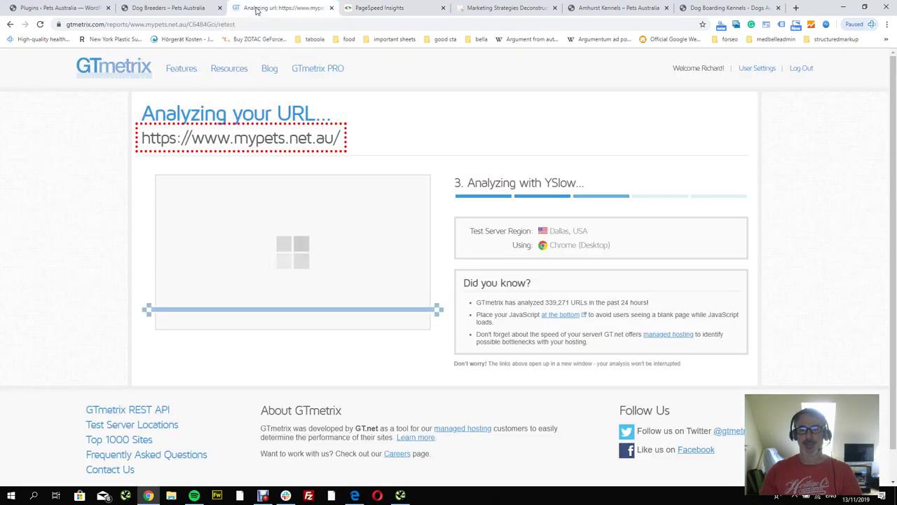
pyautogui.click(403, 10)
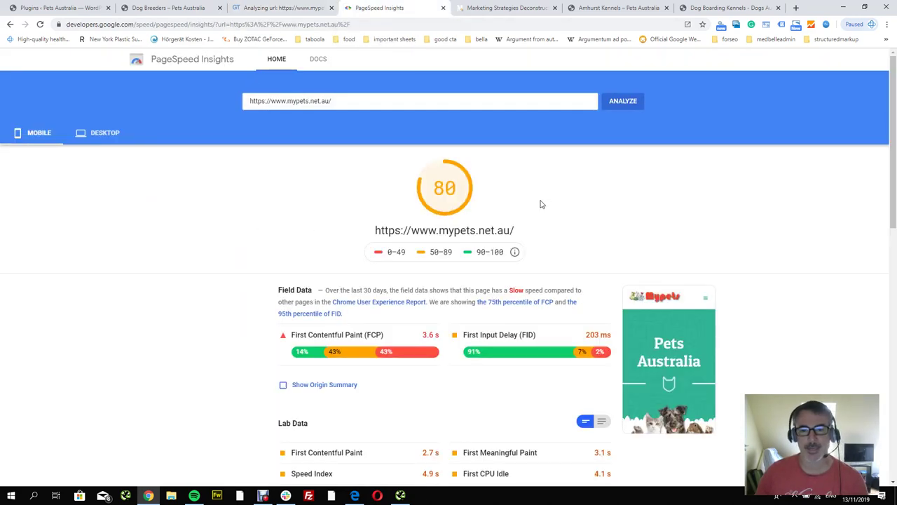
pyautogui.scroll(-2, 158, 330)
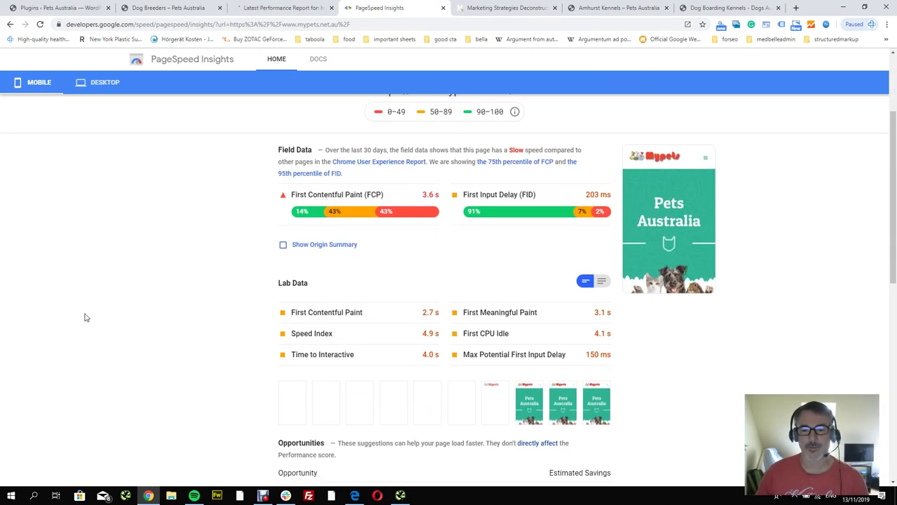
pyautogui.scroll(1, 84, 317)
pyautogui.scroll(-1, 83, 317)
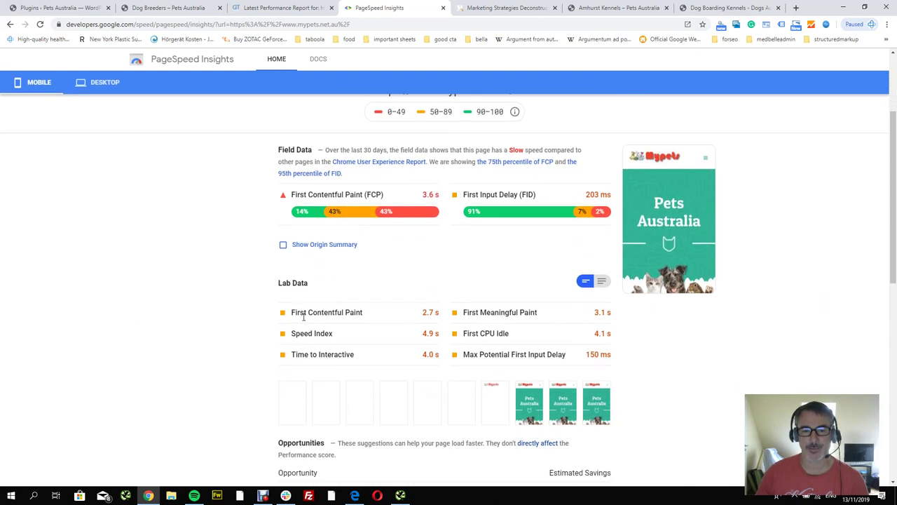
pyautogui.scroll(2, 234, 314)
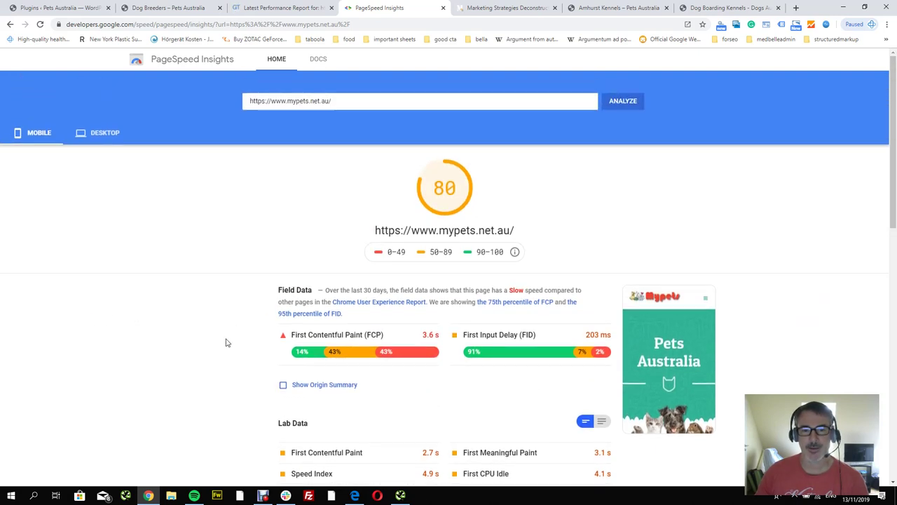
pyautogui.click(105, 133)
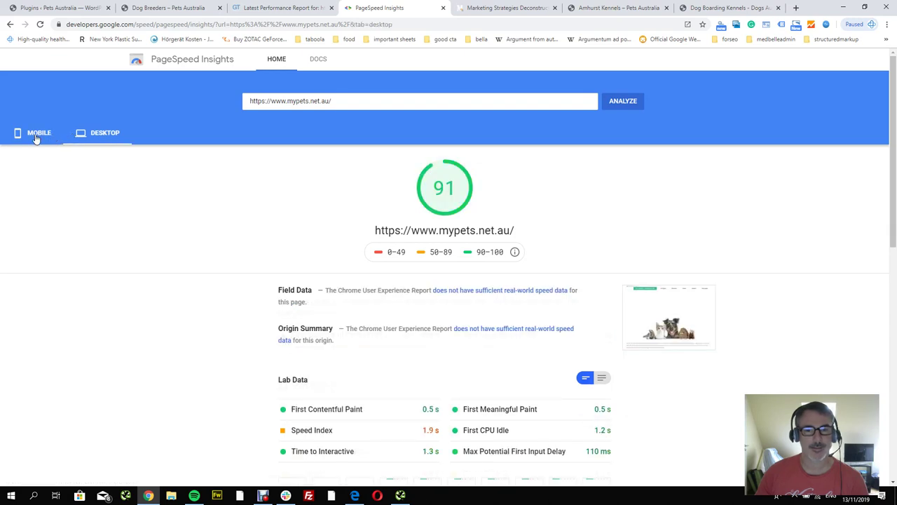
pyautogui.click(37, 134)
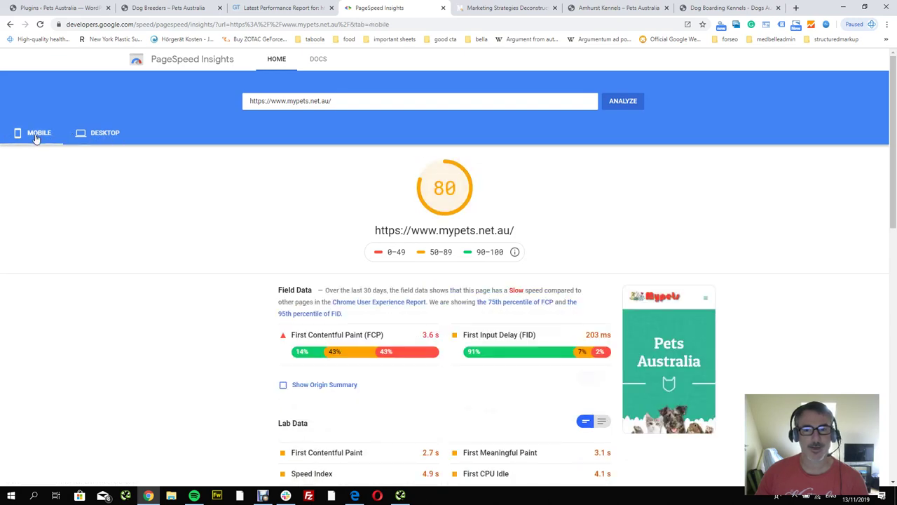
pyautogui.click(626, 103)
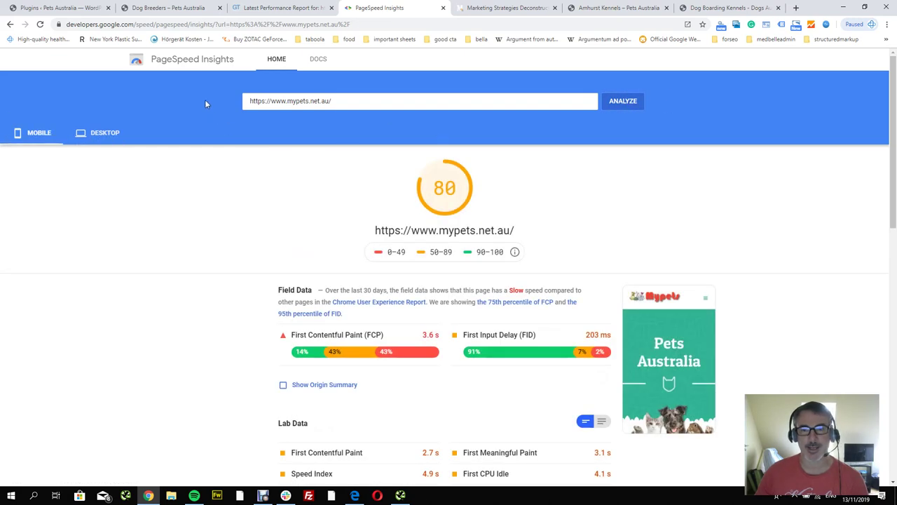
# - Review GTmetrix's A (94%) / A (93%) result and start another Re-Test
pyautogui.click(276, 11)
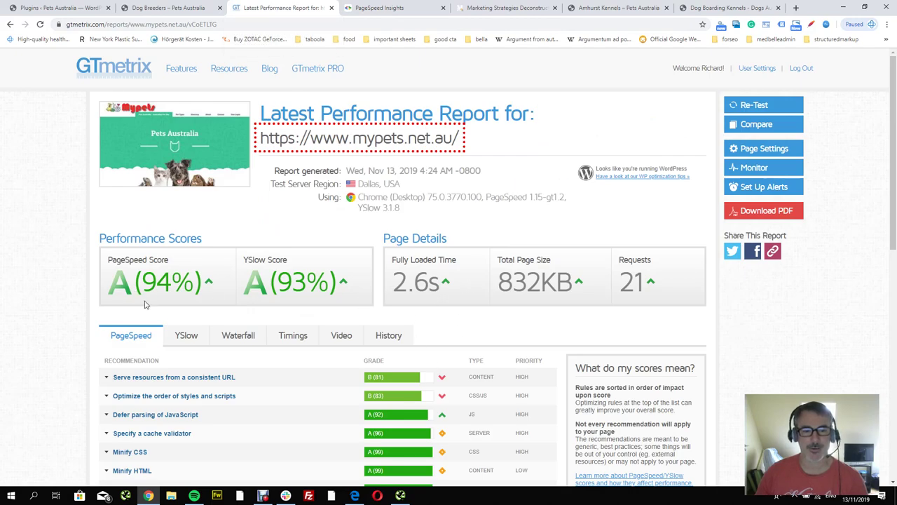
pyautogui.scroll(-3, 164, 301)
pyautogui.scroll(3, 178, 307)
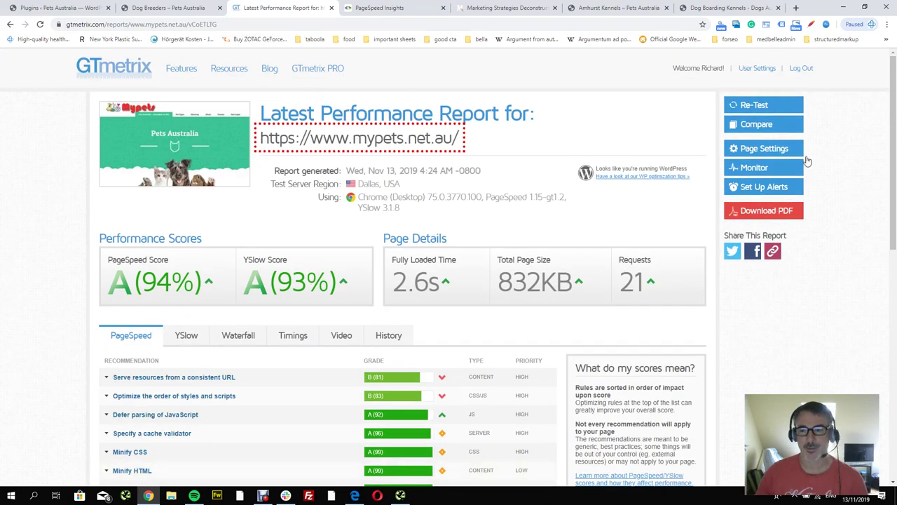
pyautogui.click(757, 105)
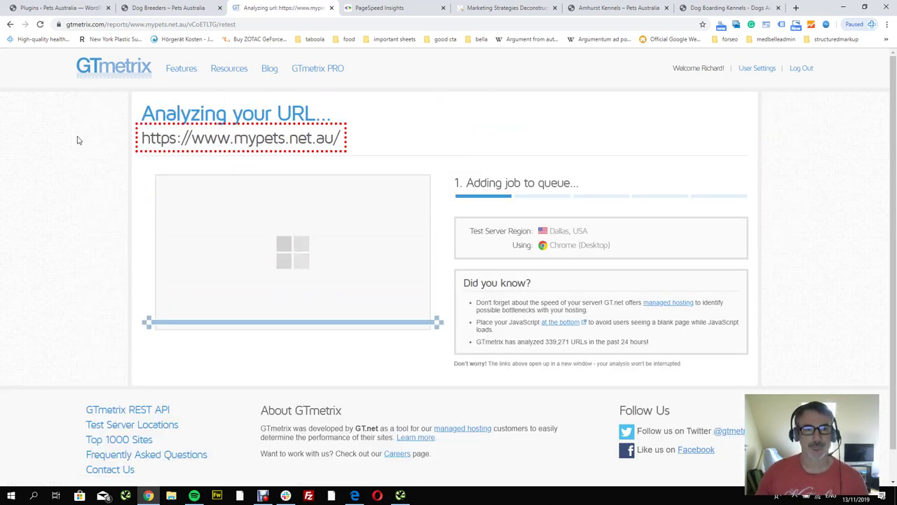
# - Load the Pets Australia home page via the Mypets logo
pyautogui.click(155, 10)
pyautogui.click(88, 86)
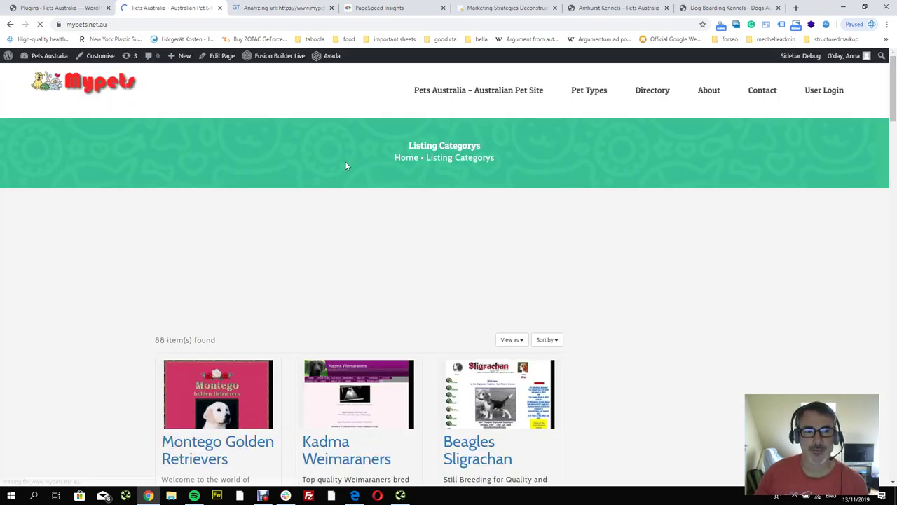
pyautogui.scroll(-5, 345, 161)
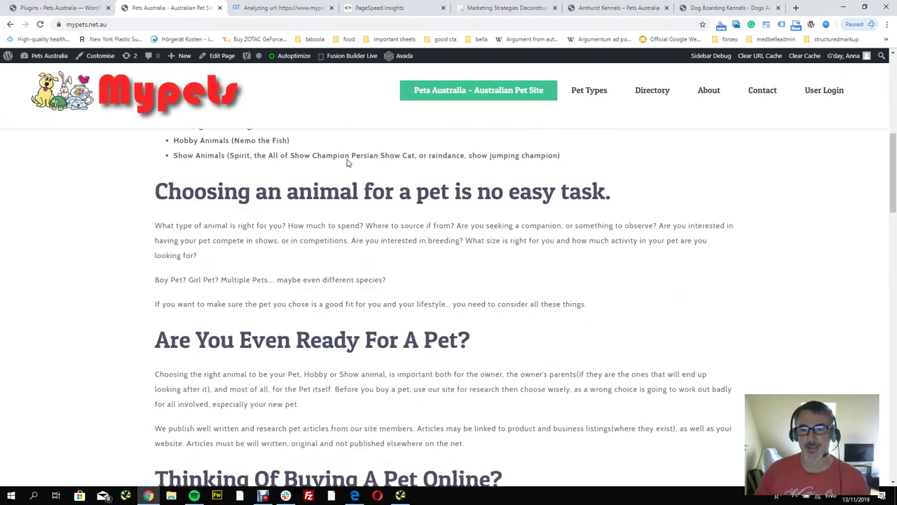
pyautogui.scroll(5, 345, 158)
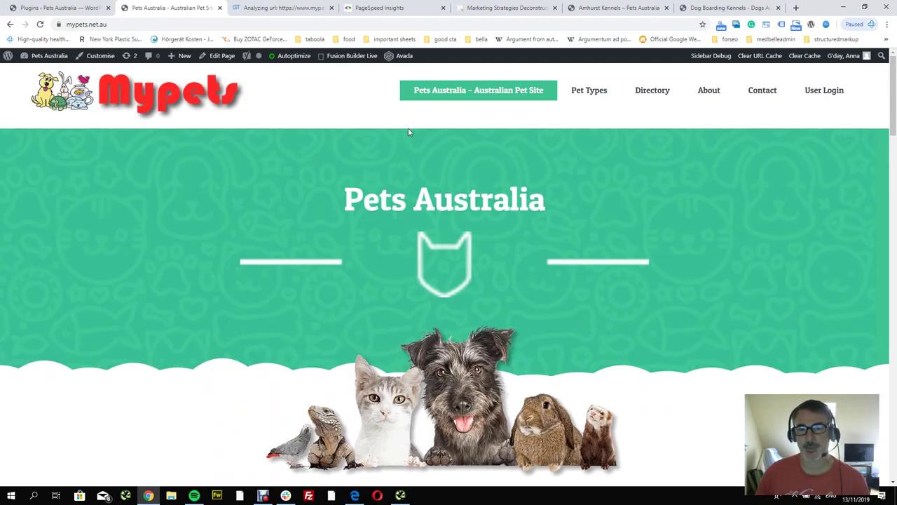
# - Recheck PageSpeed desktop/mobile scores and GTmetrix's A (94%)/A (93%), 1.6 s result
pyautogui.click(386, 9)
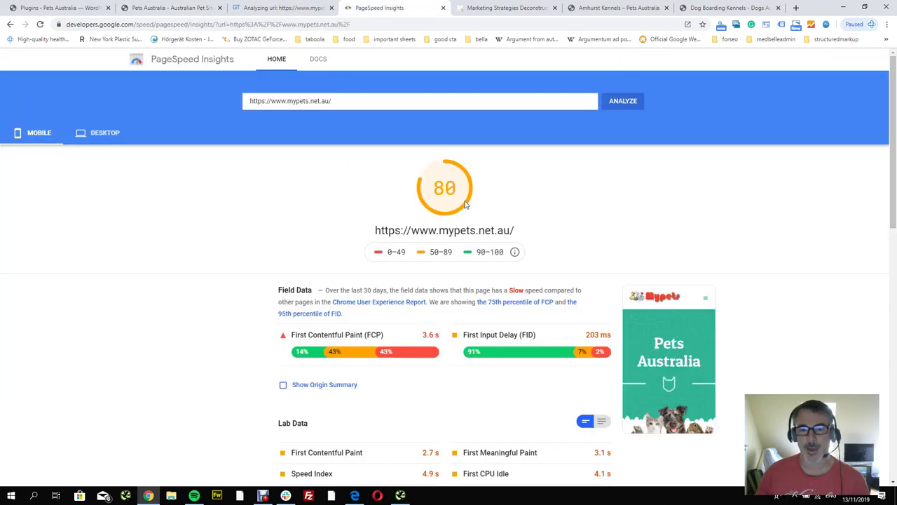
pyautogui.click(88, 133)
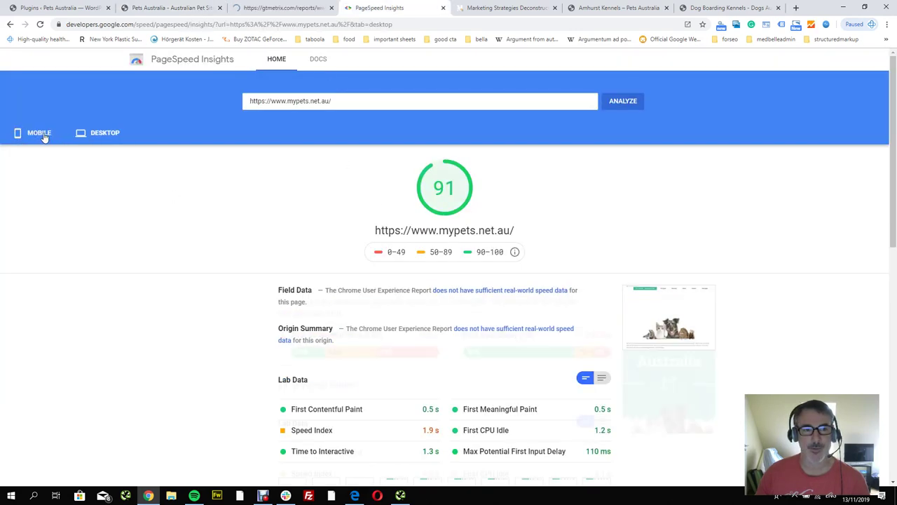
pyautogui.click(39, 132)
pyautogui.scroll(-4, 175, 259)
pyautogui.scroll(4, 174, 257)
pyautogui.click(291, 7)
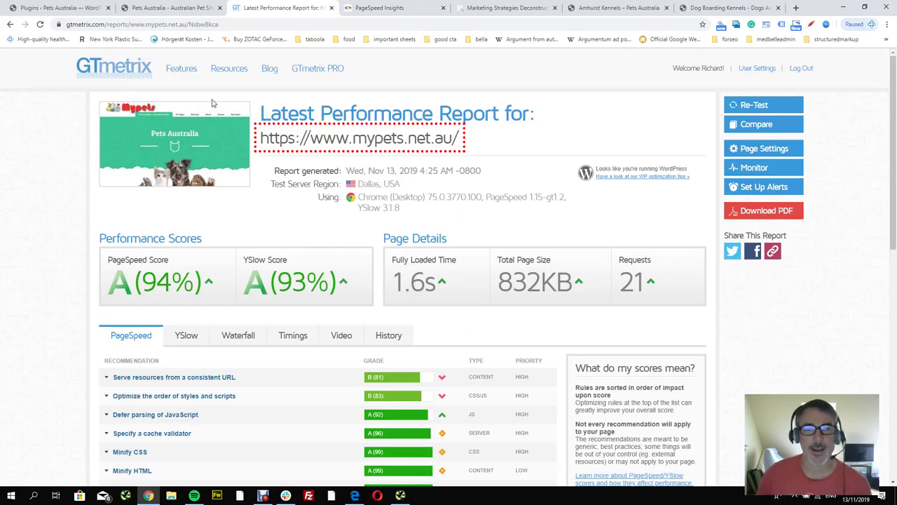
pyautogui.click(174, 8)
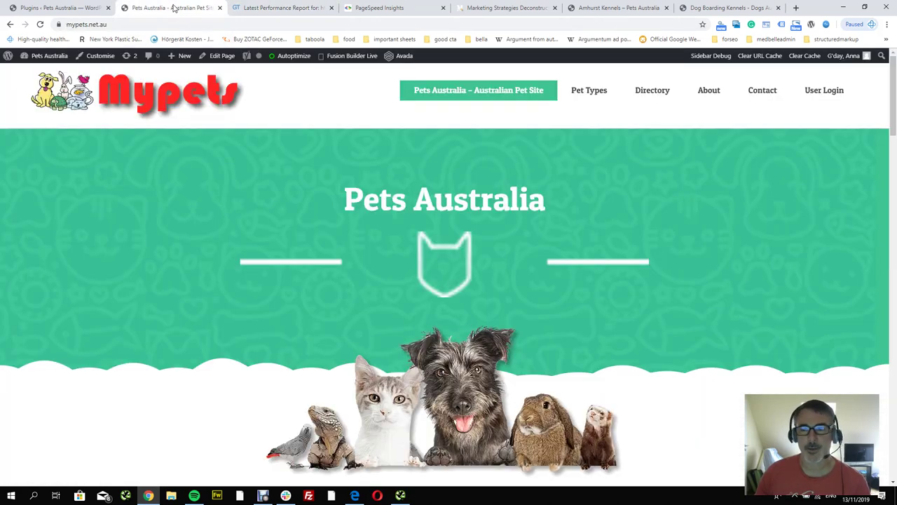
# - Reload the Amhurst Kennels listing, opening DevTools briefly and then closing it
pyautogui.click(619, 9)
pyautogui.click(39, 24)
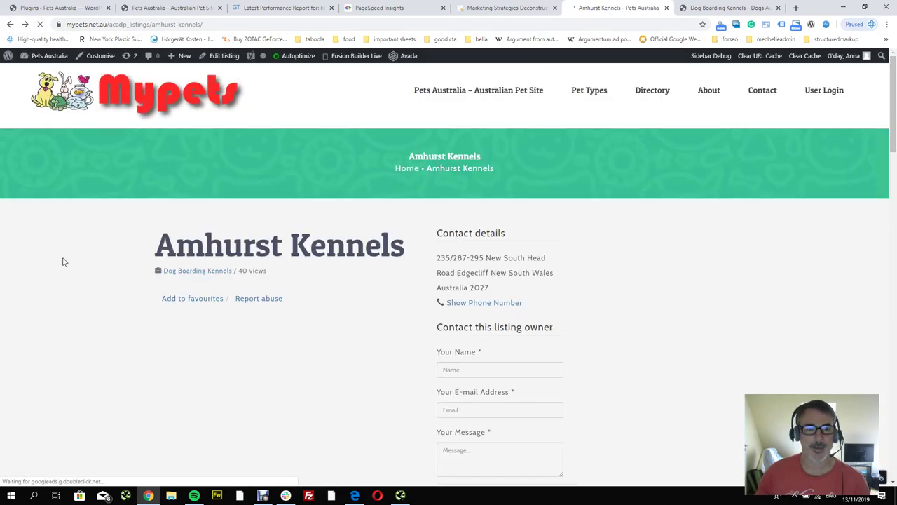
pyautogui.rightClick(63, 259)
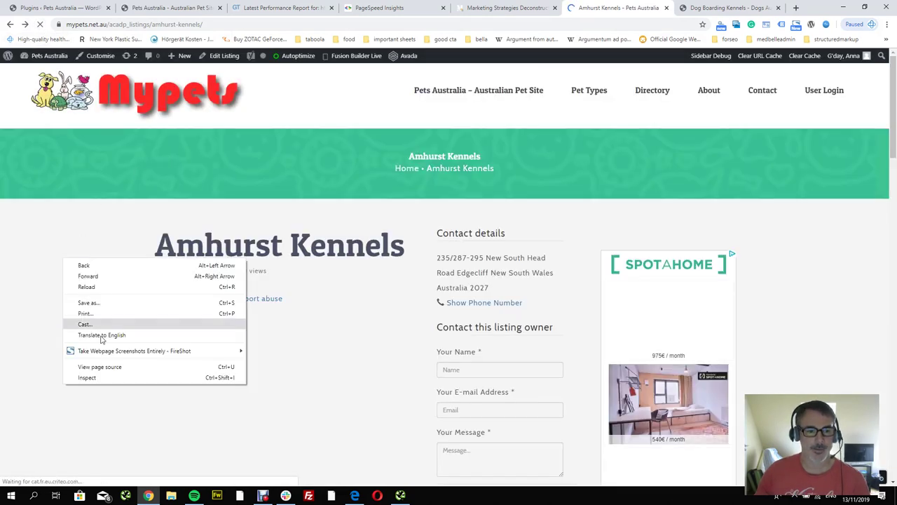
pyautogui.click(98, 377)
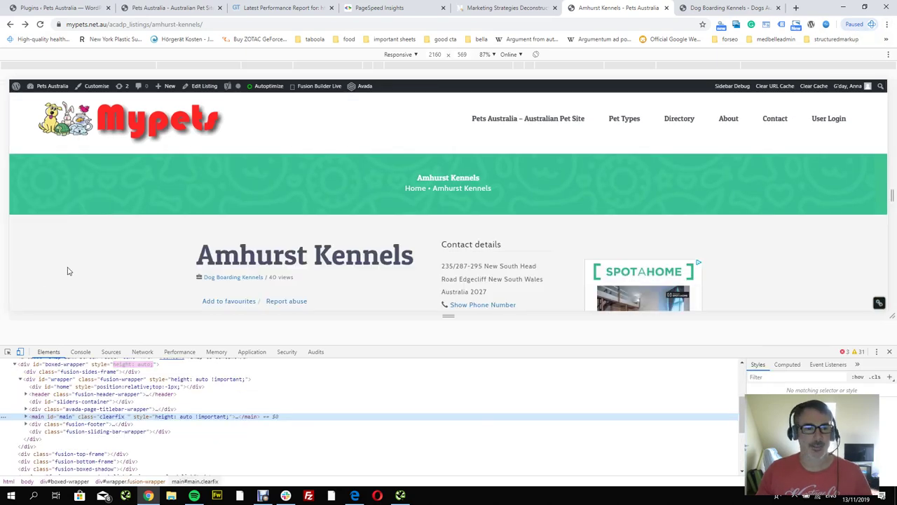
pyautogui.rightClick(68, 268)
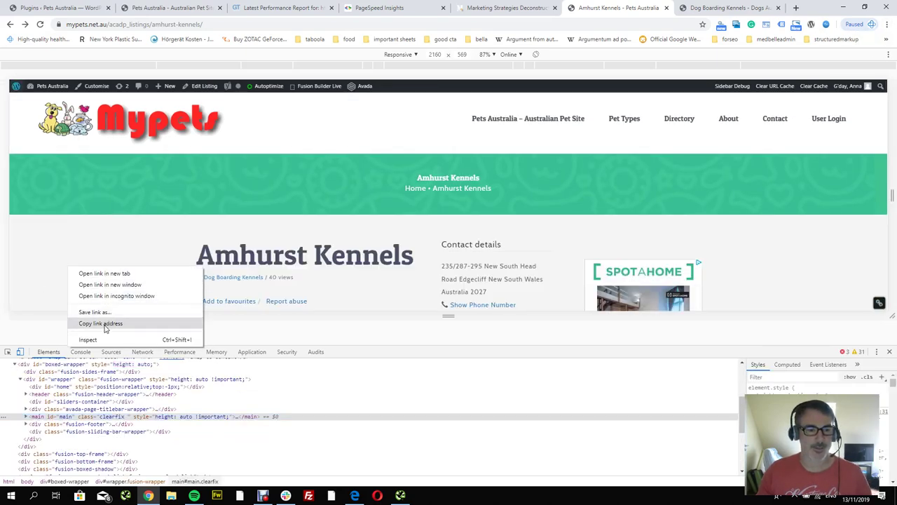
pyautogui.click(890, 352)
# - View the Amhurst Kennels page source, find 'noindex' (one match), then close the source tab
pyautogui.rightClick(25, 236)
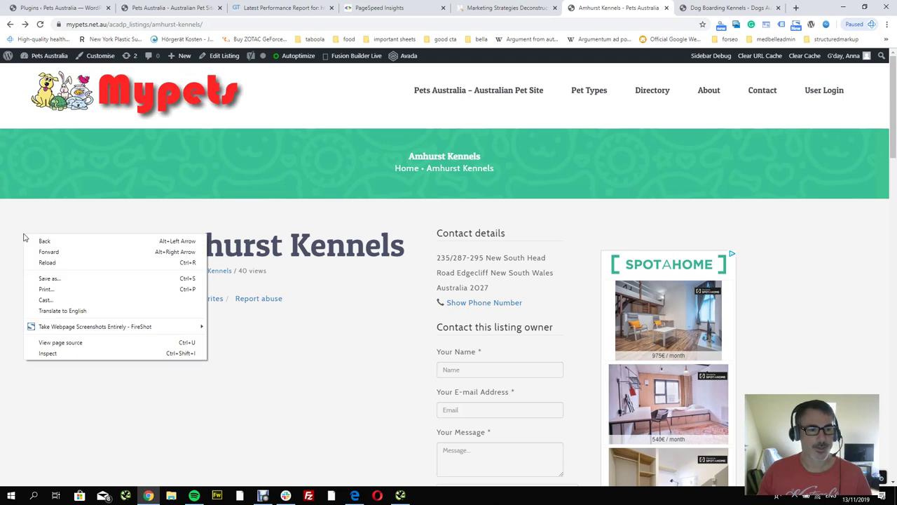
pyautogui.click(79, 342)
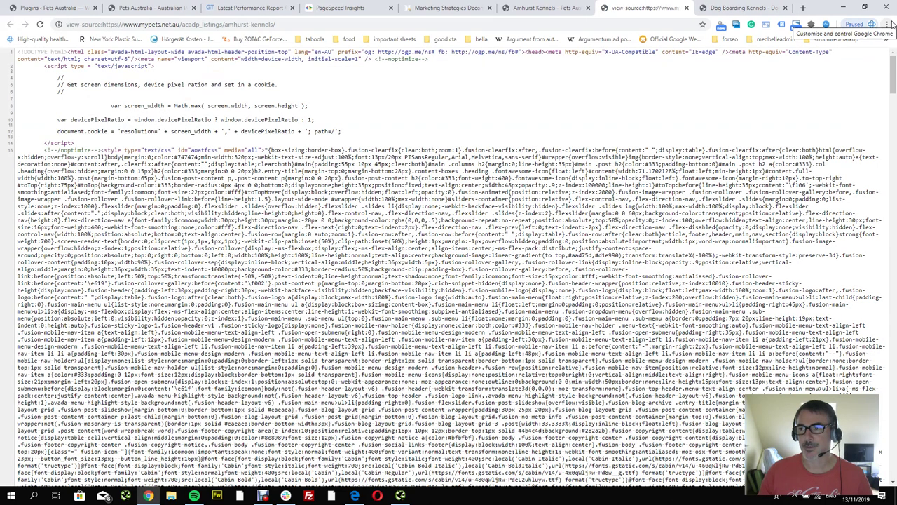
pyautogui.click(887, 24)
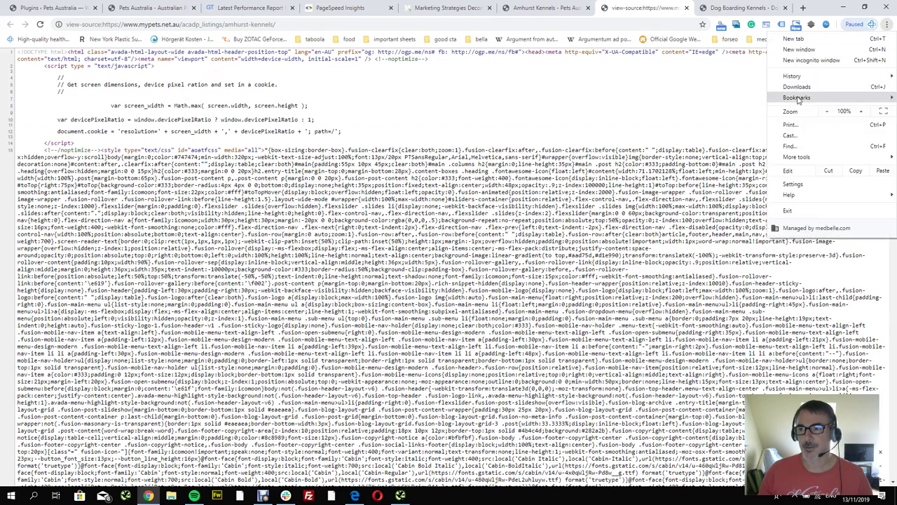
pyautogui.click(794, 145)
pyautogui.write('noindex')
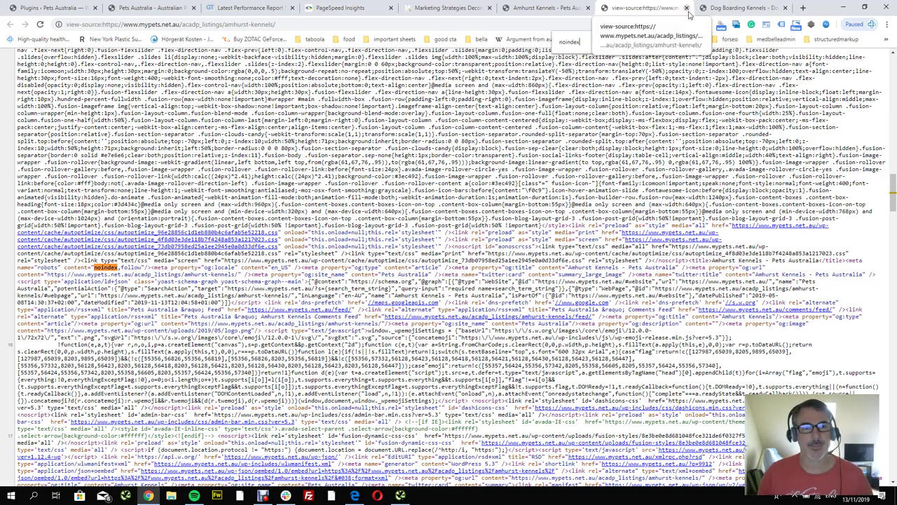
pyautogui.click(687, 8)
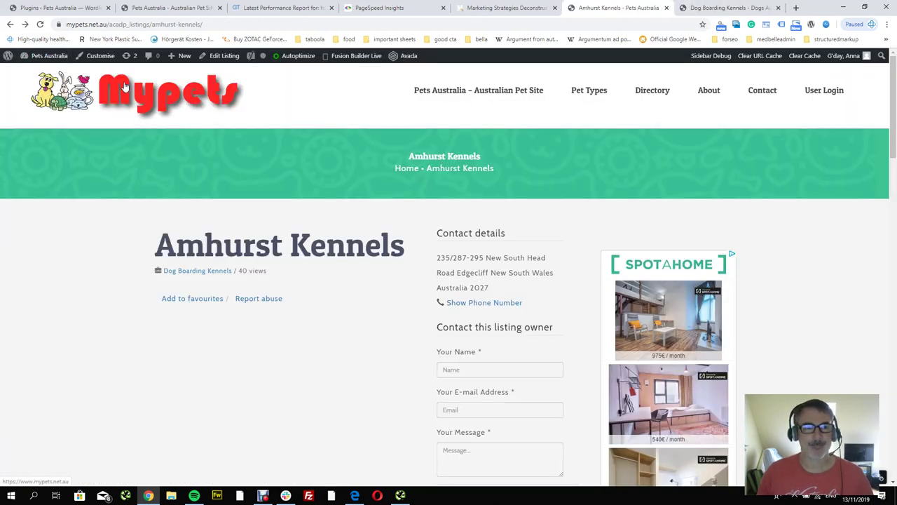
# - Open the Directory > Dog Breeders category from the JustUs Dogs home page
pyautogui.click(729, 7)
pyautogui.click(56, 66)
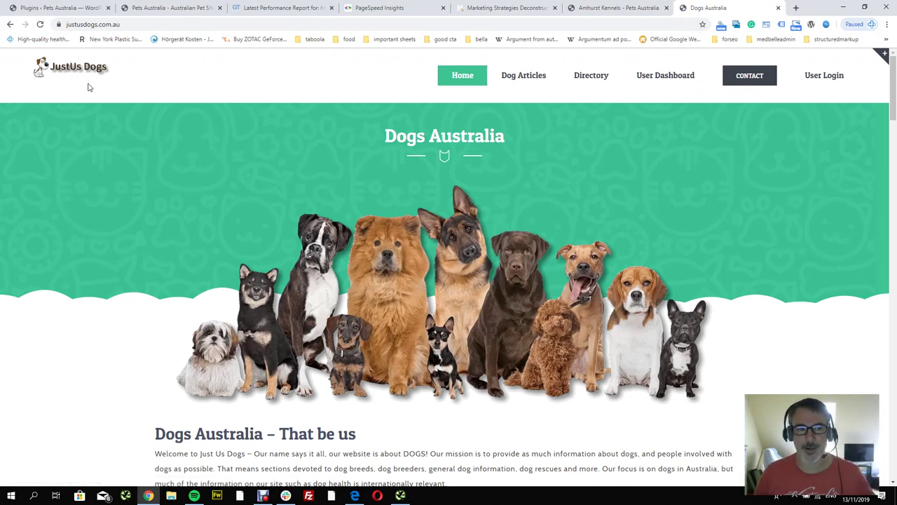
pyautogui.moveTo(518, 77)
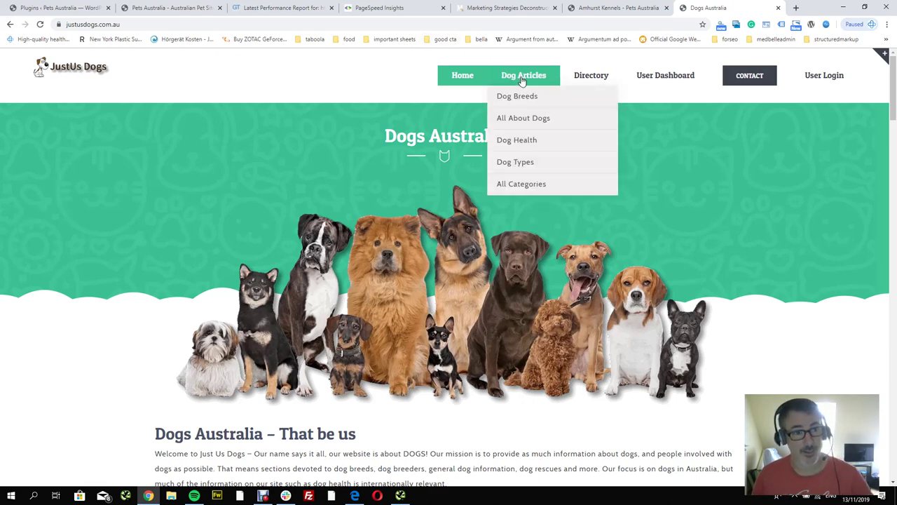
pyautogui.moveTo(575, 82)
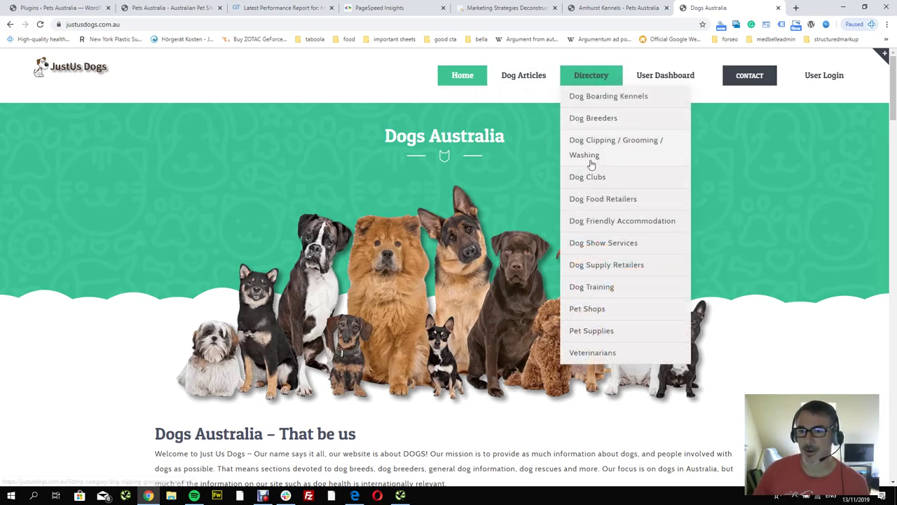
pyautogui.click(591, 120)
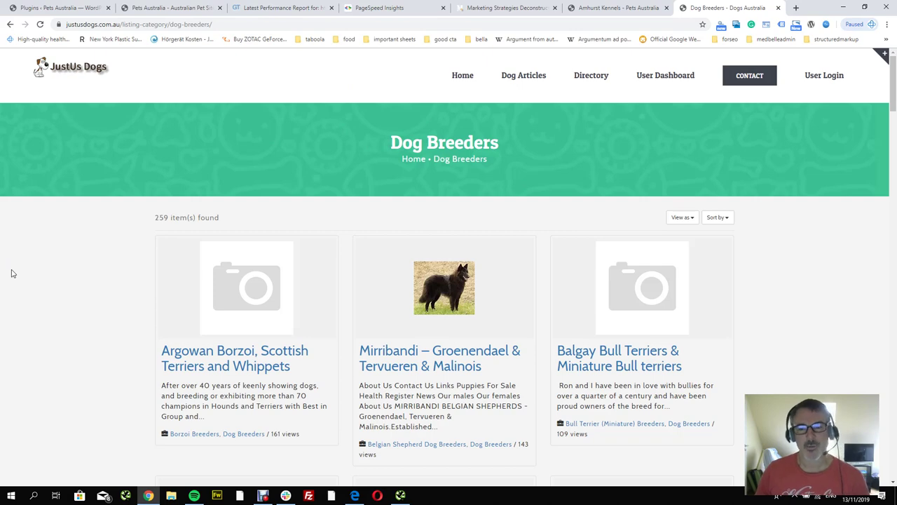
pyautogui.scroll(-5, 105, 215)
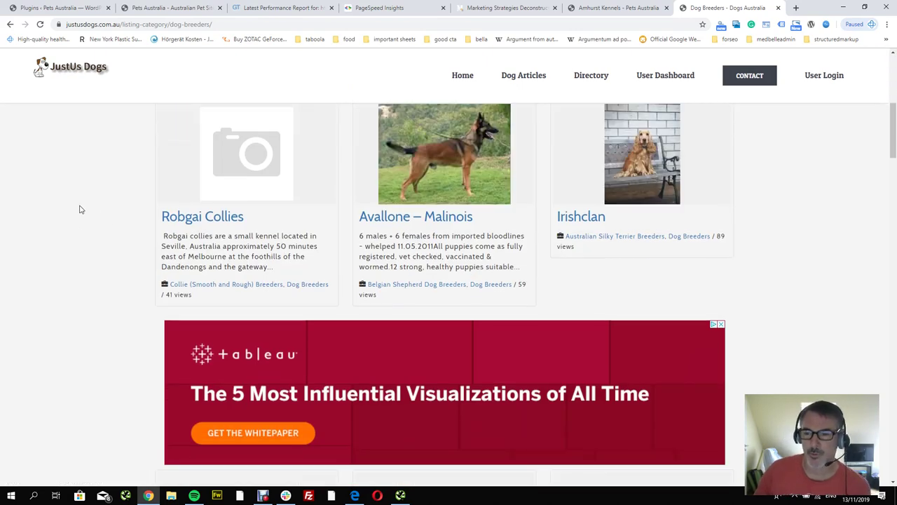
pyautogui.scroll(4, 778, 245)
pyautogui.scroll(1, 805, 245)
pyautogui.scroll(-1, 799, 251)
pyautogui.scroll(1, 799, 250)
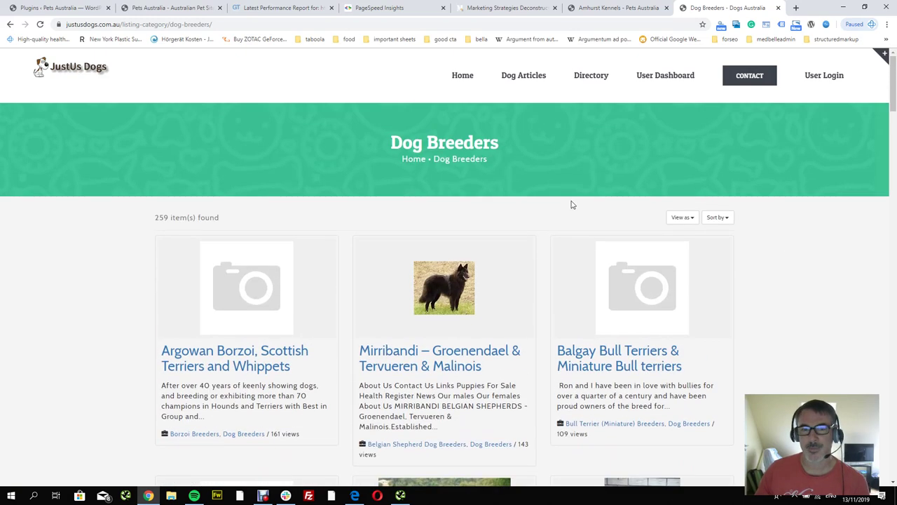
# - Open Directory > Bird Breeders on Pets Australia, showing the single Purebred Poultry listing
pyautogui.click(153, 9)
pyautogui.moveTo(659, 91)
pyautogui.click(643, 117)
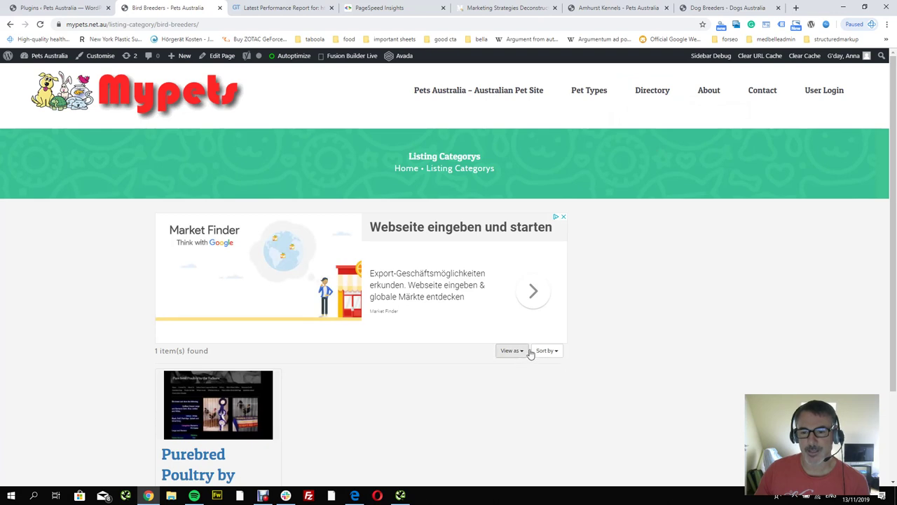
# - Inspect the Bird Breeders 'View as' dropdown markup to find its plain ?view=grid link
pyautogui.scroll(-2, 561, 354)
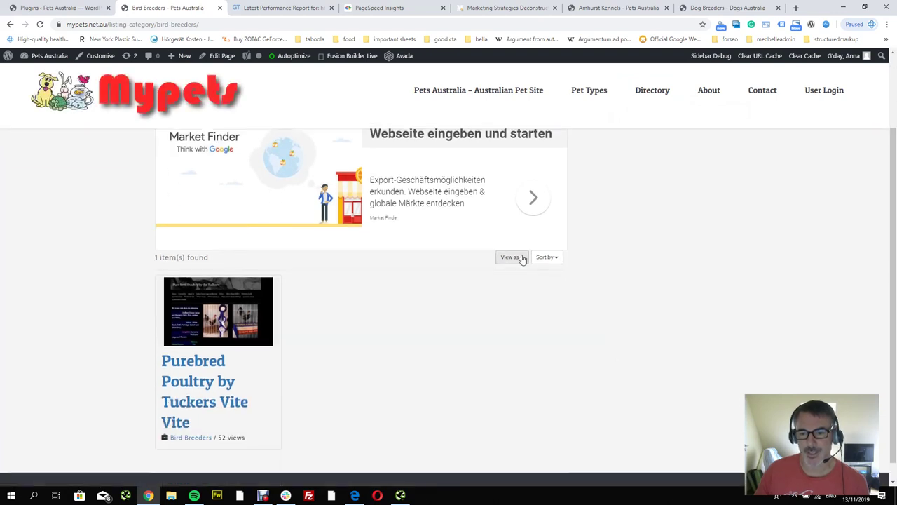
pyautogui.rightClick(522, 258)
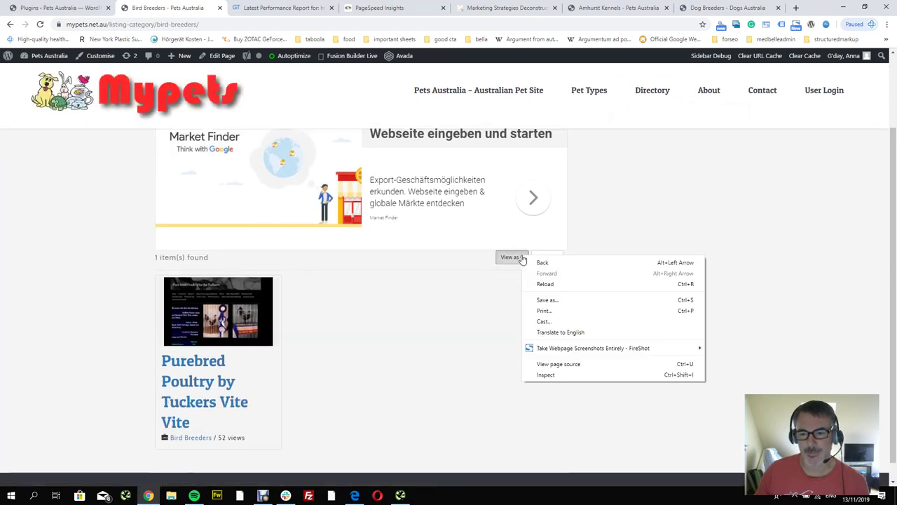
pyautogui.click(555, 375)
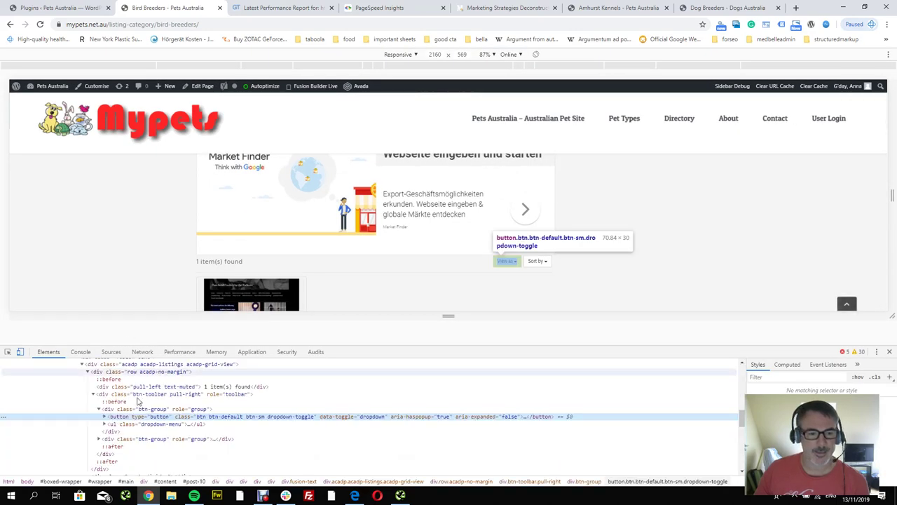
pyautogui.click(103, 416)
pyautogui.scroll(-2, 126, 434)
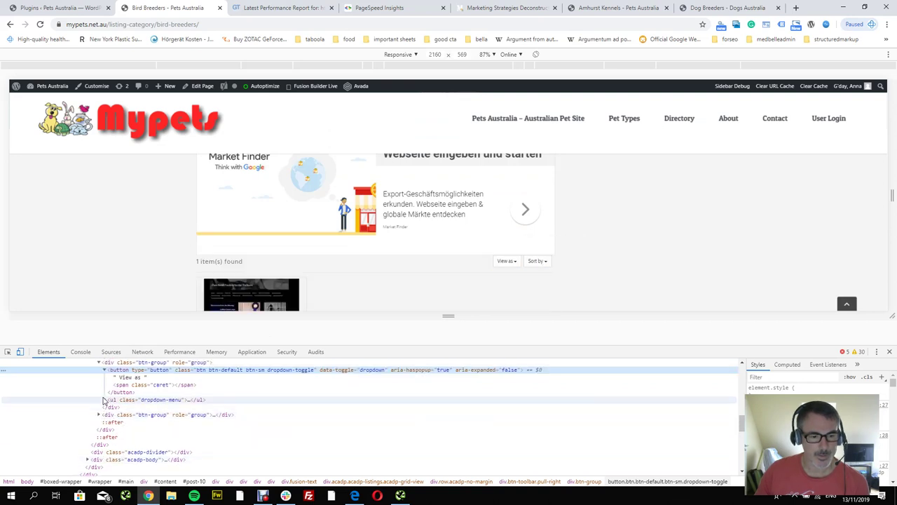
pyautogui.click(103, 400)
pyautogui.click(110, 407)
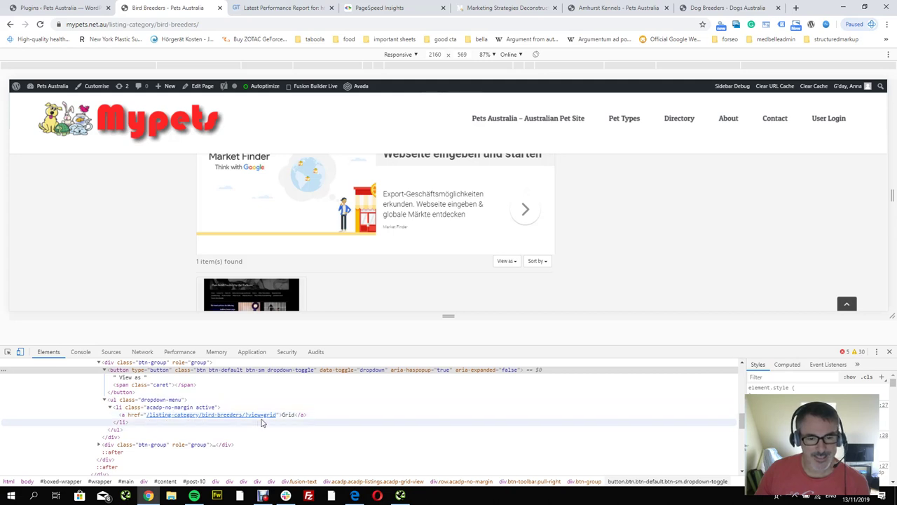
# - Switch the Bird Breeders listing to Grid view and close DevTools
pyautogui.click(512, 263)
pyautogui.click(507, 276)
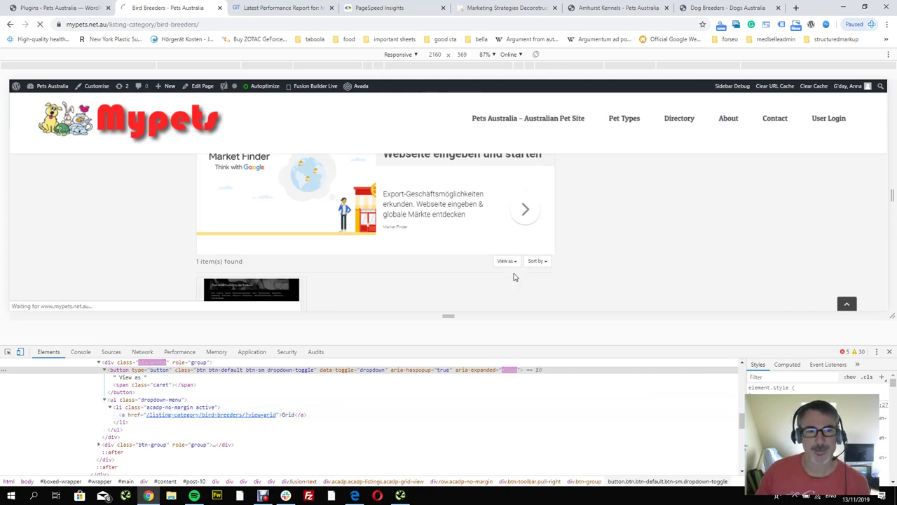
pyautogui.click(890, 352)
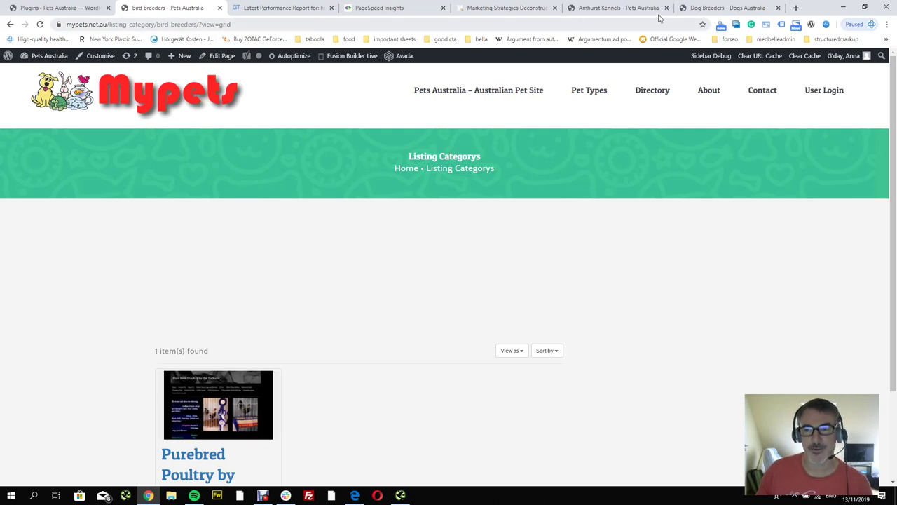
# - Inspect the JustUs Dogs Dog Breeders 'View as' switcher, revealing the POST form in the List option
pyautogui.click(628, 9)
pyautogui.click(709, 14)
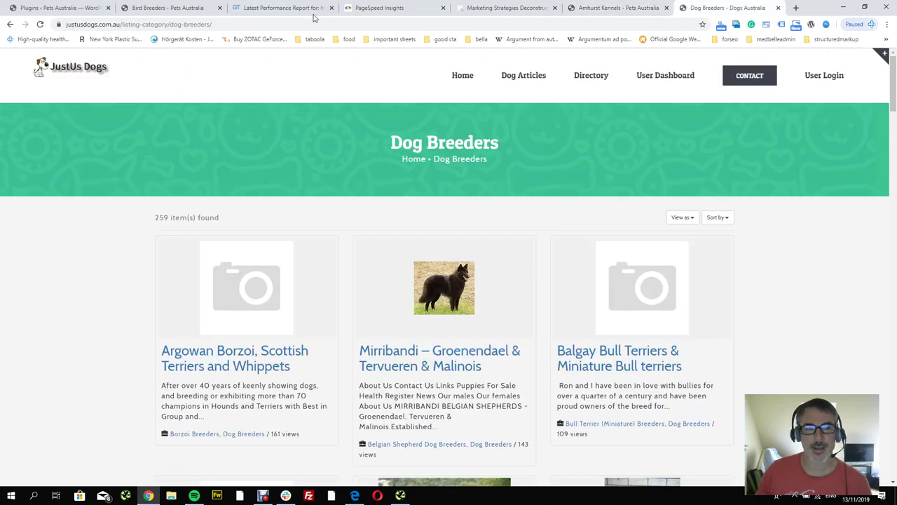
pyautogui.rightClick(691, 219)
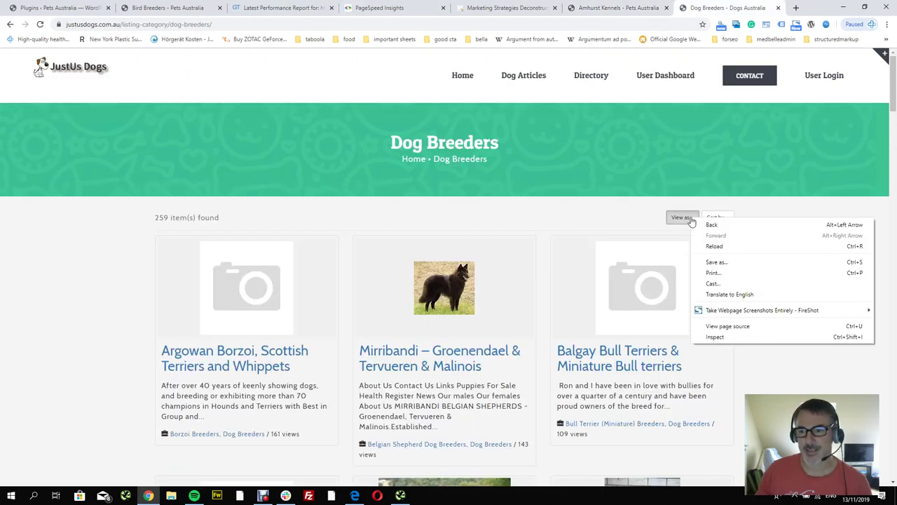
pyautogui.click(729, 337)
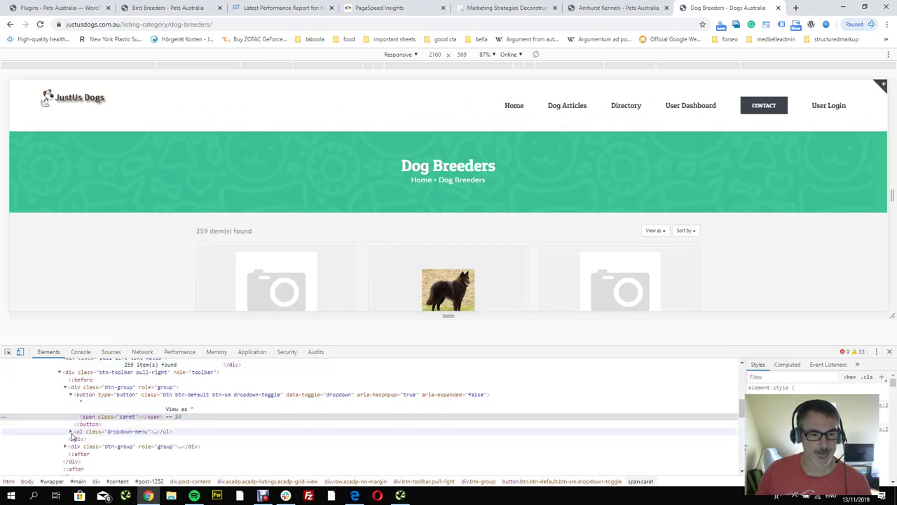
pyautogui.click(71, 432)
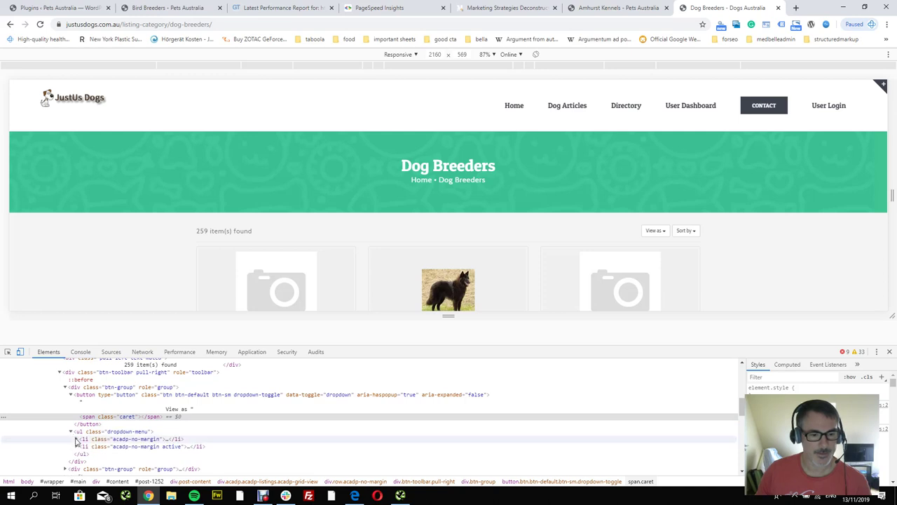
pyautogui.click(77, 439)
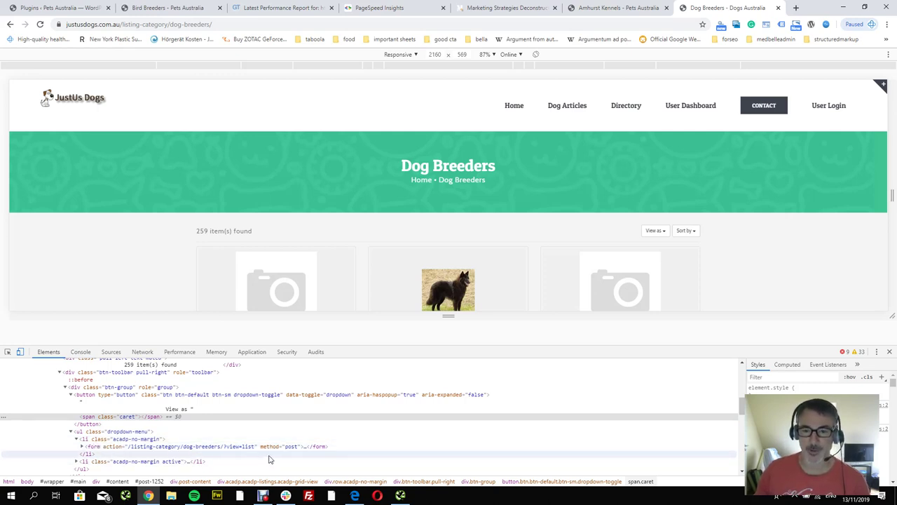
# - Close DevTools and switch the Dog Breeders listing to List view (259 items)
pyautogui.click(890, 351)
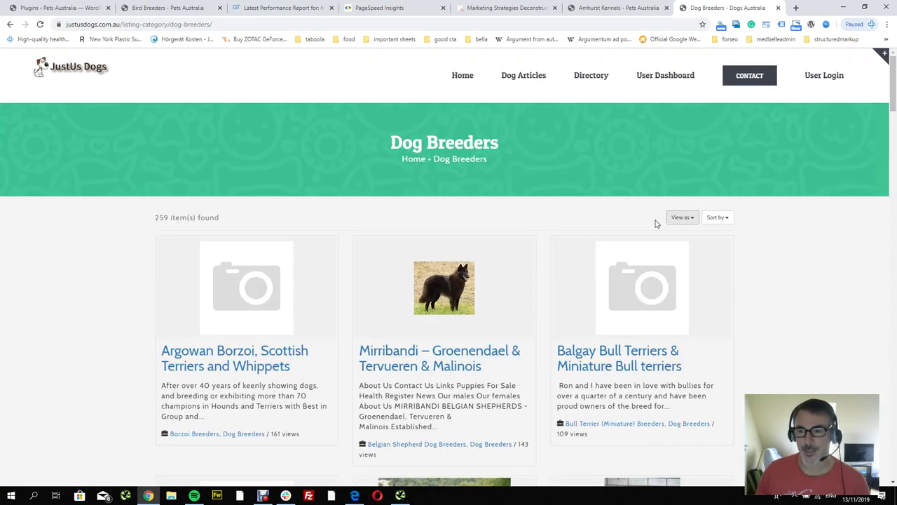
pyautogui.click(692, 221)
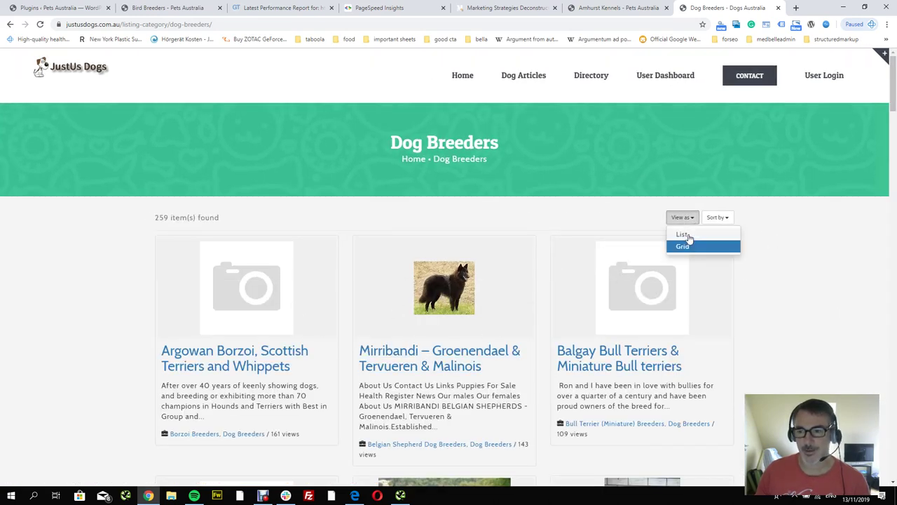
pyautogui.click(683, 235)
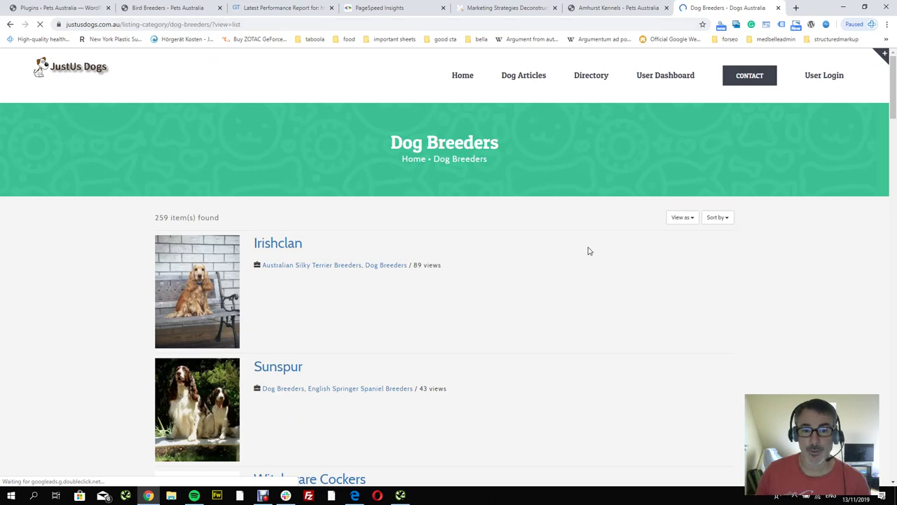
pyautogui.scroll(-6, 564, 260)
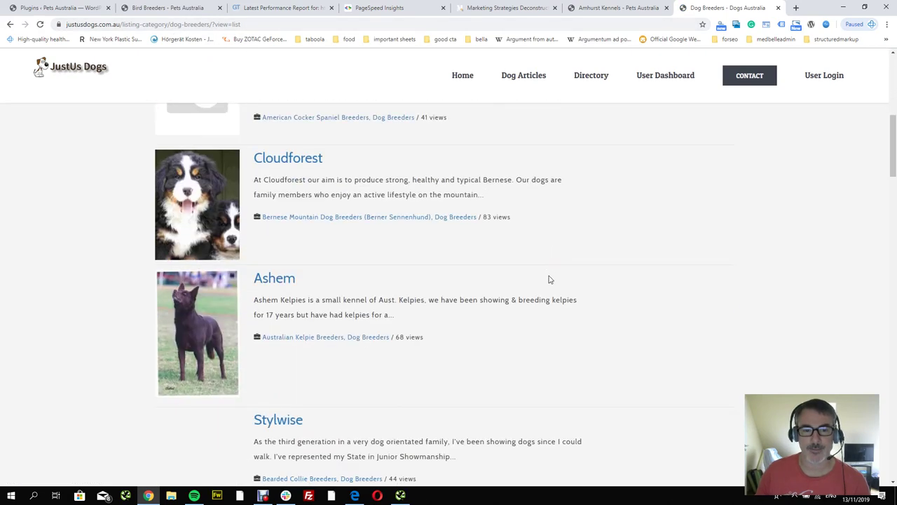
pyautogui.scroll(6, 613, 319)
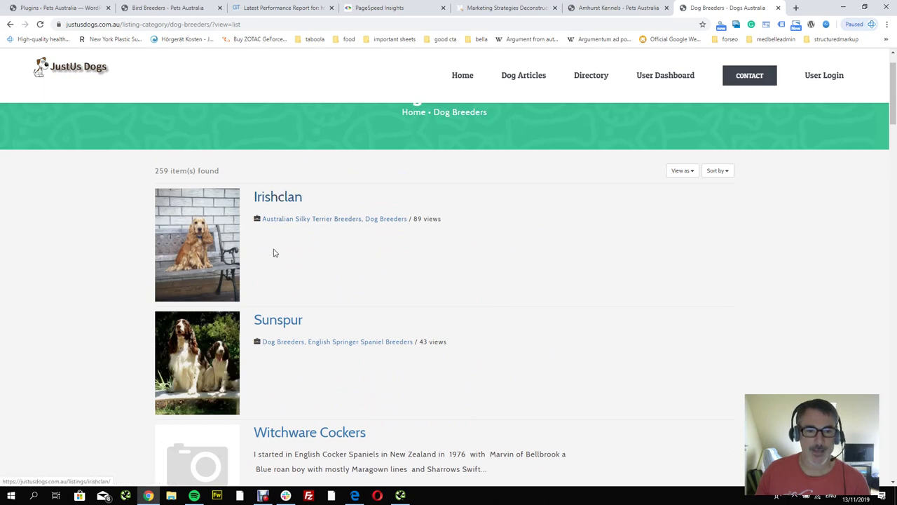
pyautogui.rightClick(290, 200)
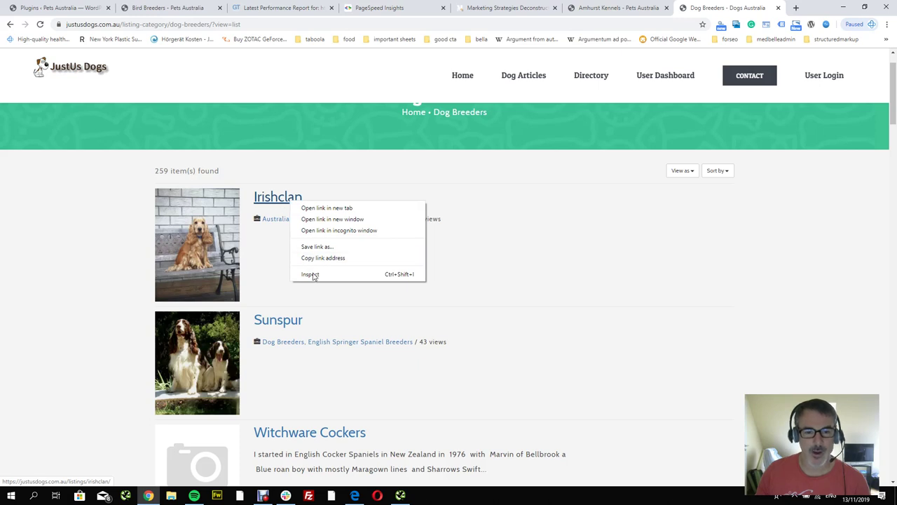
pyautogui.click(56, 272)
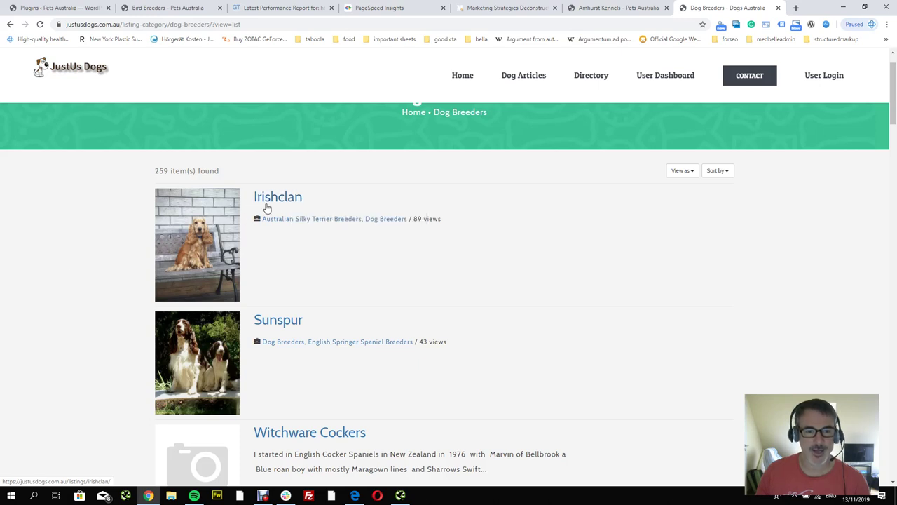
pyautogui.rightClick(272, 202)
pyautogui.click(306, 276)
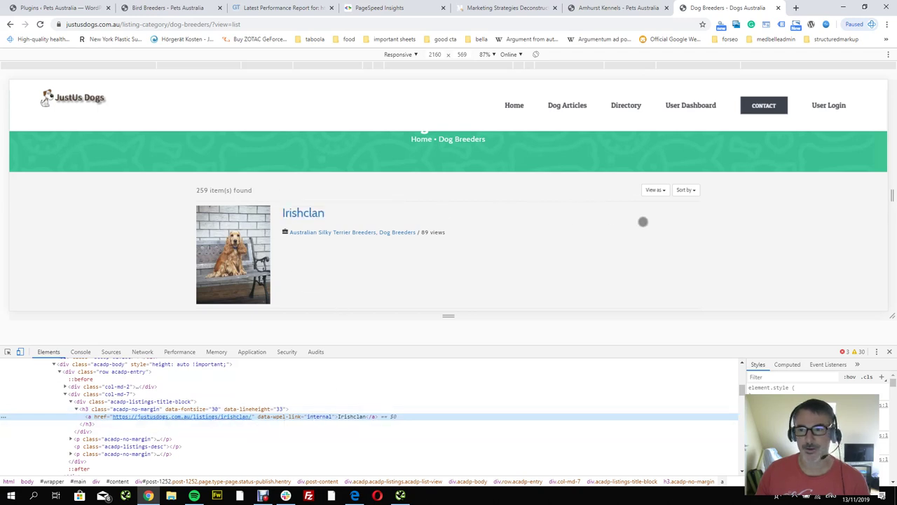
pyautogui.click(889, 351)
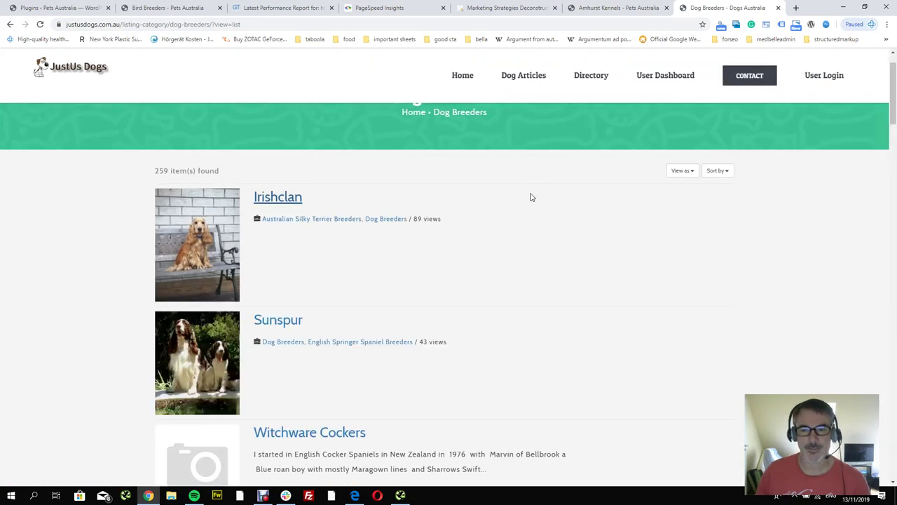
# - Open the Directory > Pet Shops category from the JustUs Dogs home page
pyautogui.click(448, 85)
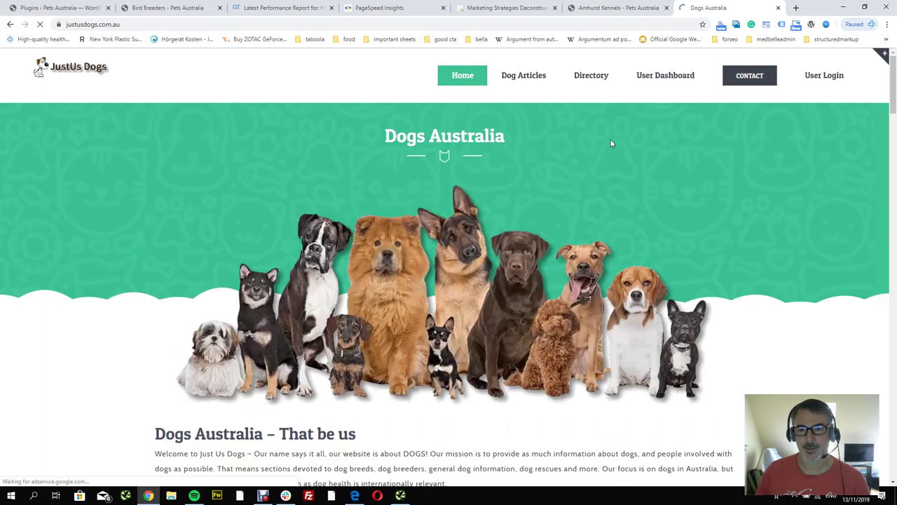
pyautogui.moveTo(534, 76)
pyautogui.moveTo(577, 76)
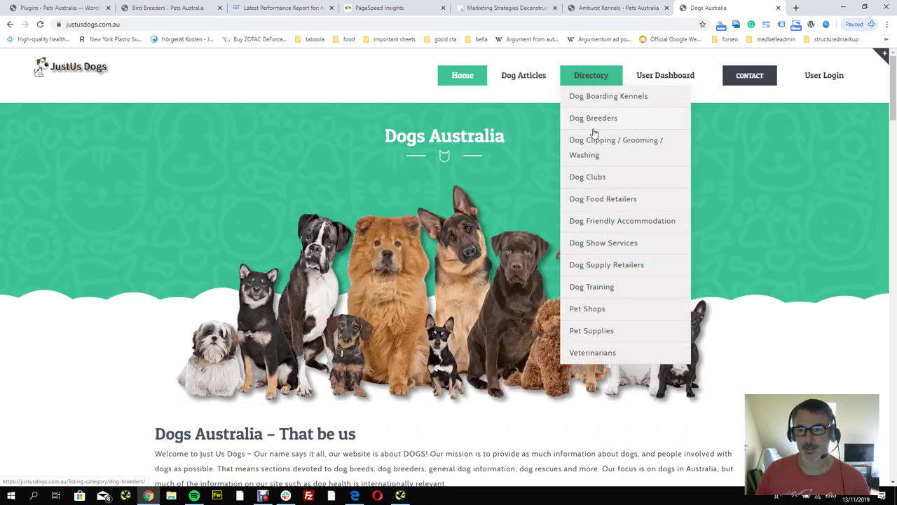
pyautogui.click(635, 287)
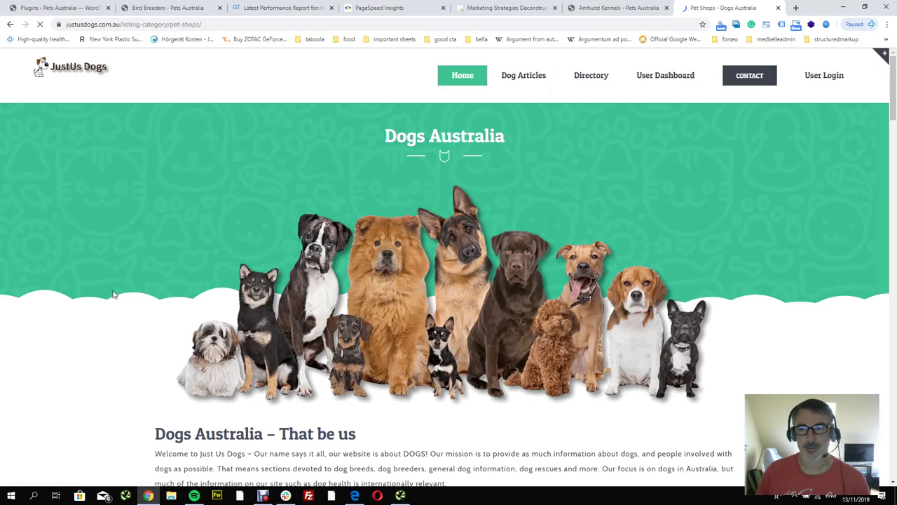
pyautogui.scroll(-2, 91, 284)
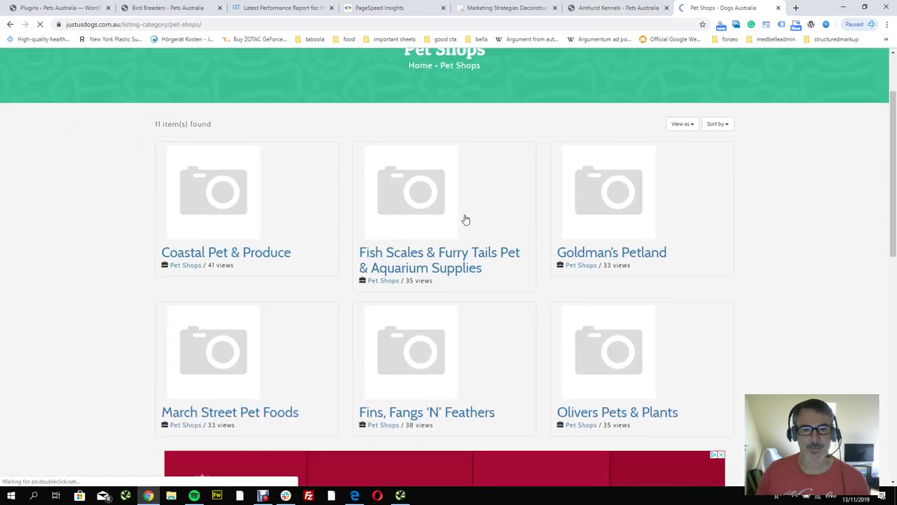
pyautogui.scroll(-3, 596, 210)
pyautogui.scroll(2, 633, 221)
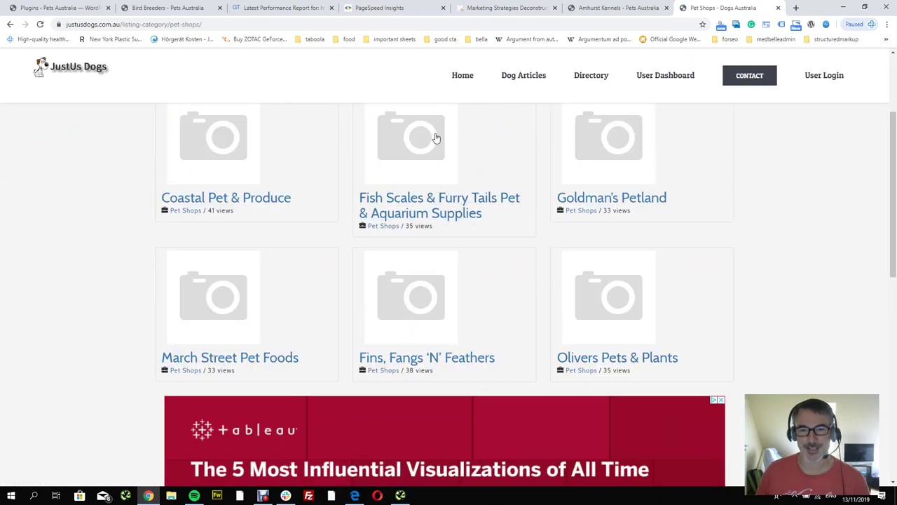
pyautogui.scroll(2, 394, 154)
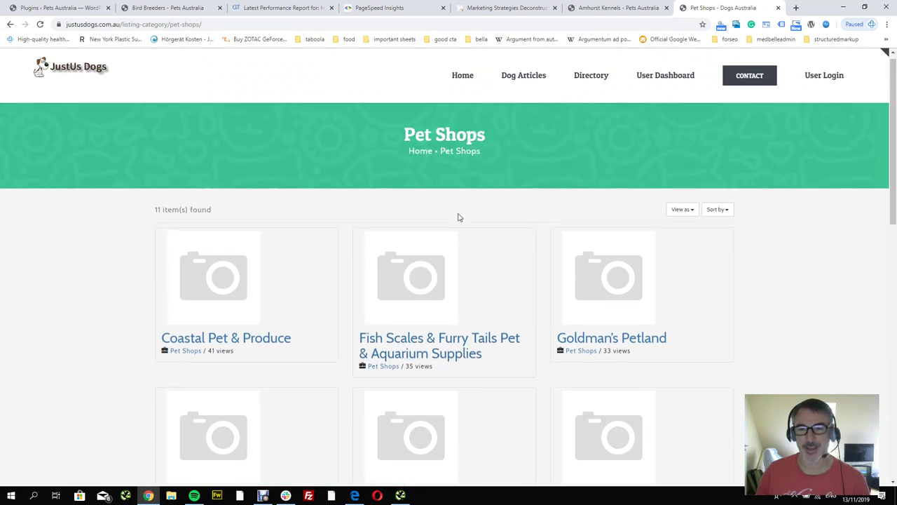
# - Inspect the Fish Scales & Furry Tails title link, open that listing, and close DevTools
pyautogui.rightClick(448, 340)
pyautogui.click(481, 412)
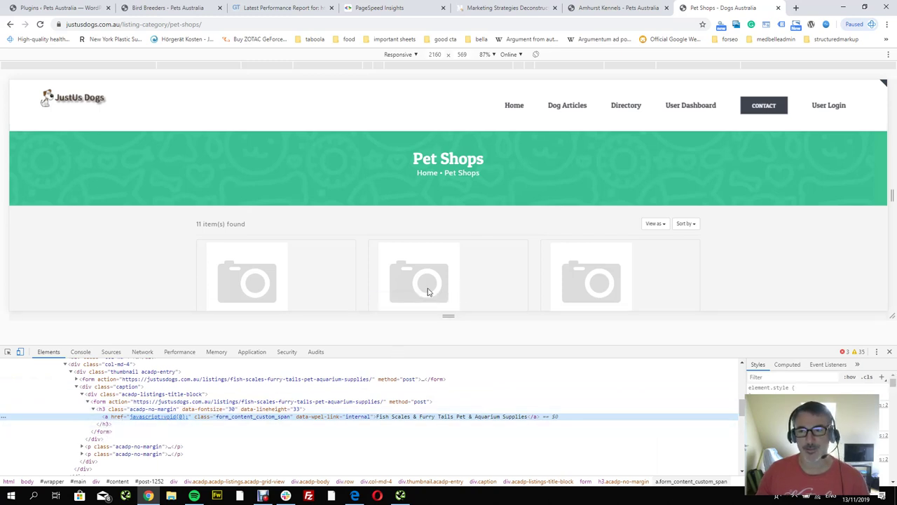
pyautogui.scroll(-2, 399, 264)
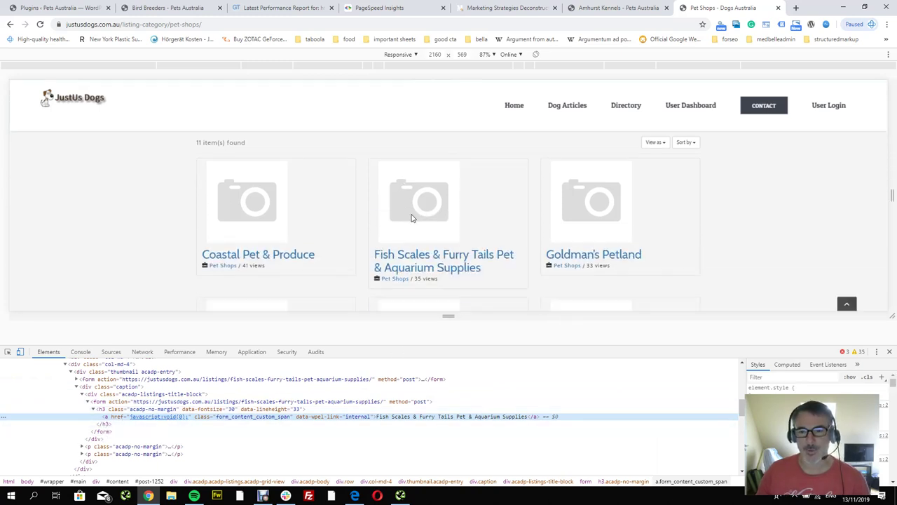
pyautogui.click(441, 259)
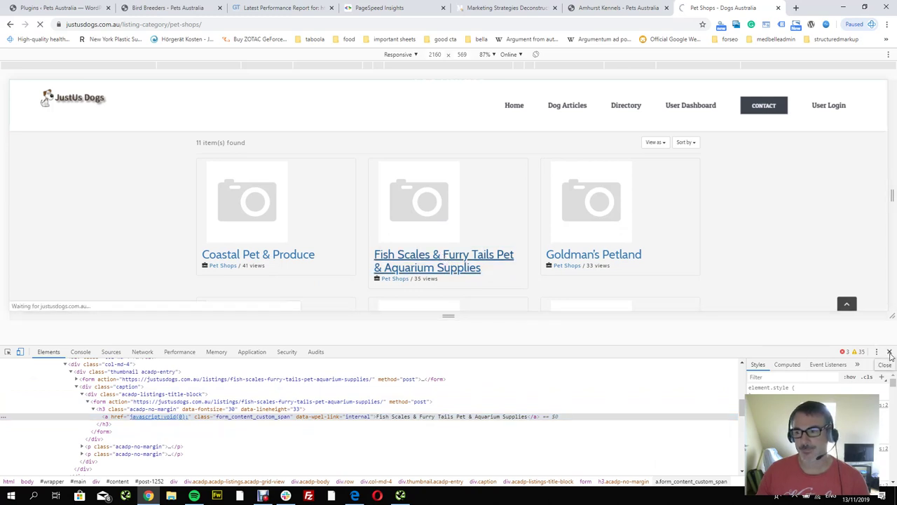
pyautogui.press('F12')
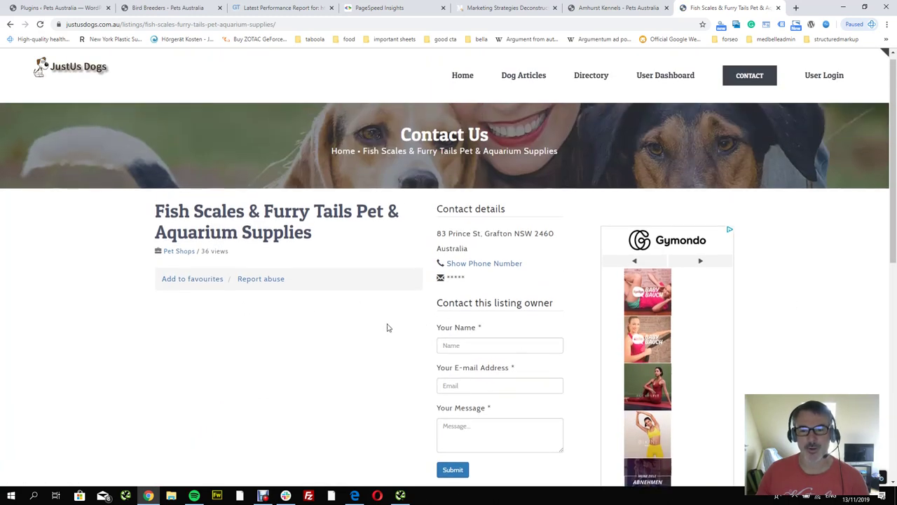
# - View the Fish Scales listing's page source, resubmitting to load it and show noindex,follow
pyautogui.rightClick(76, 249)
pyautogui.press('Escape')
pyautogui.hotkey('ctrl', 'u')
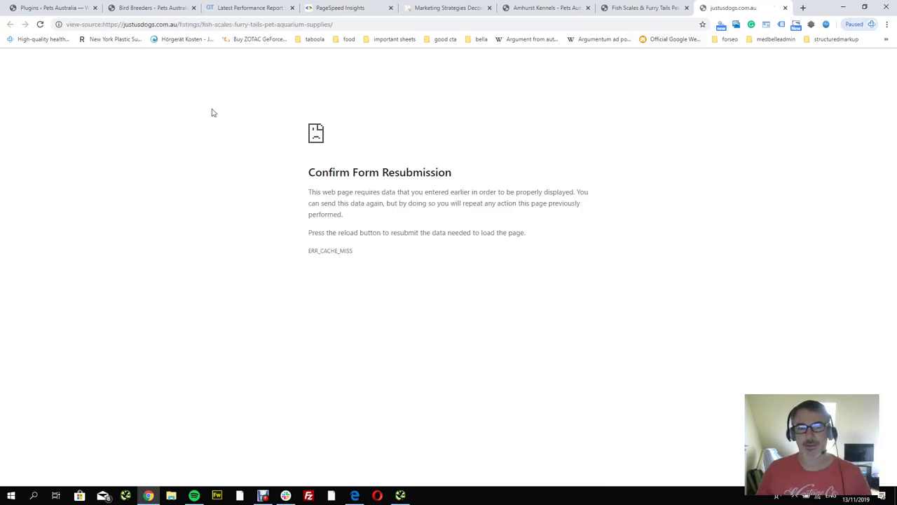
pyautogui.click(42, 25)
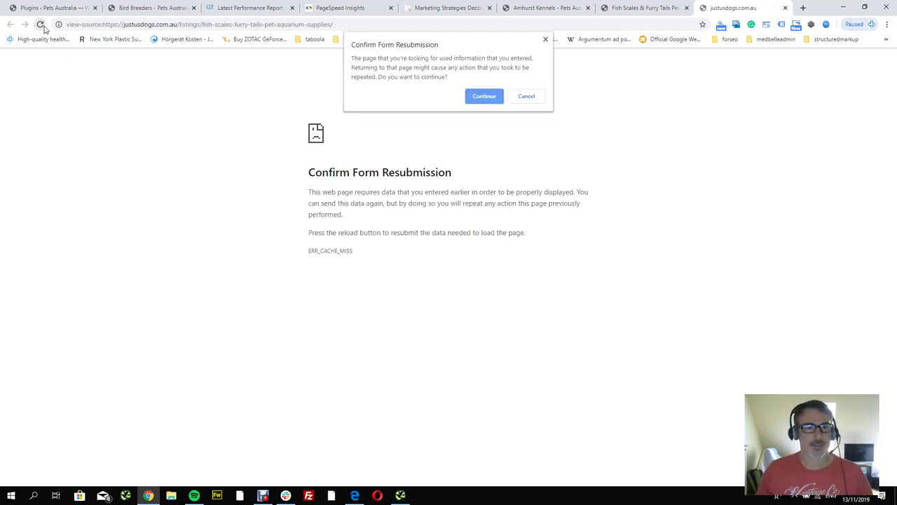
pyautogui.click(484, 96)
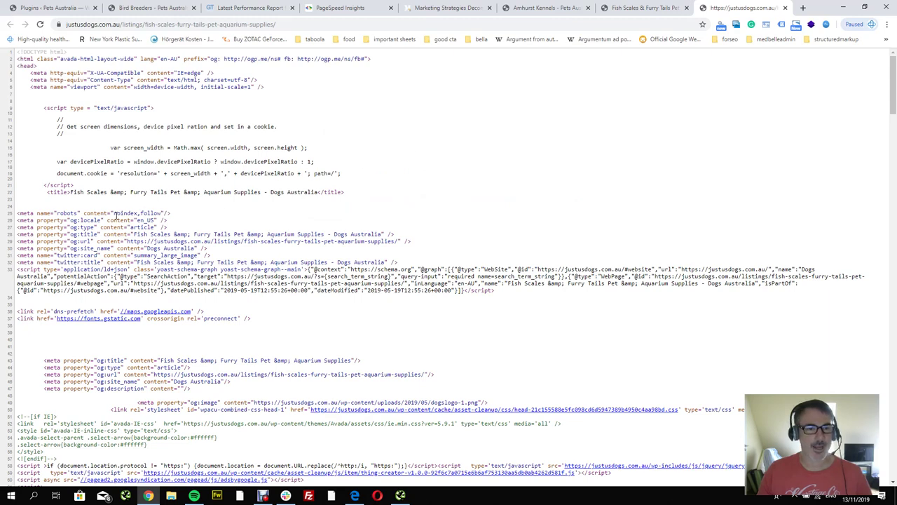
# - Go back to Pet Shops and inspect the Fish Scales javascript:void(0) link inside its POST form
pyautogui.click(661, 10)
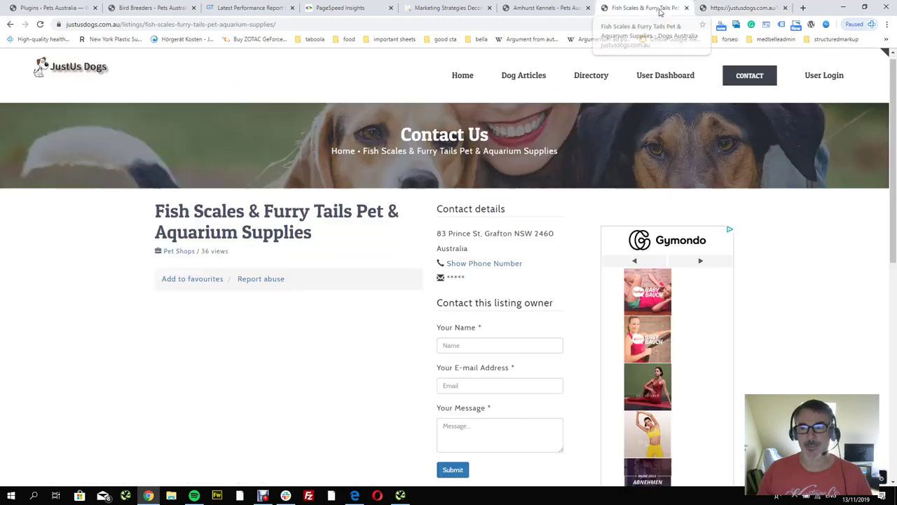
pyautogui.click(10, 26)
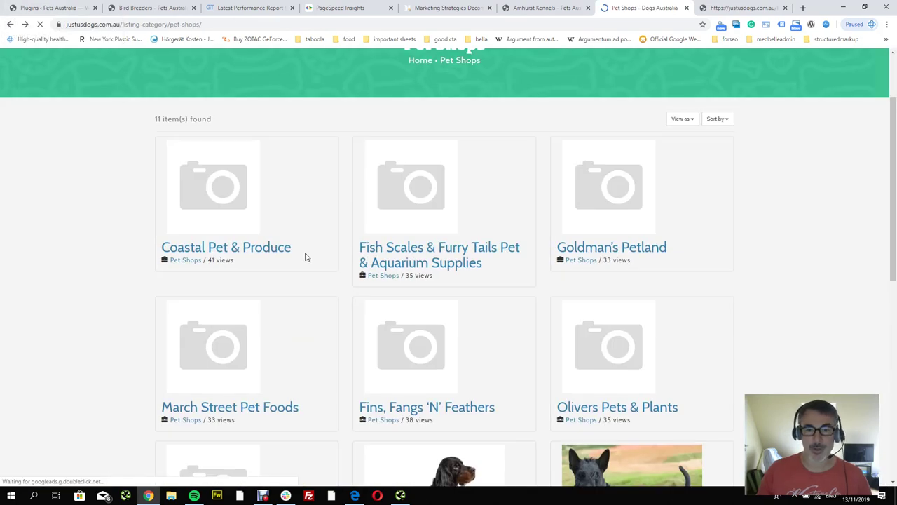
pyautogui.rightClick(420, 252)
pyautogui.click(437, 323)
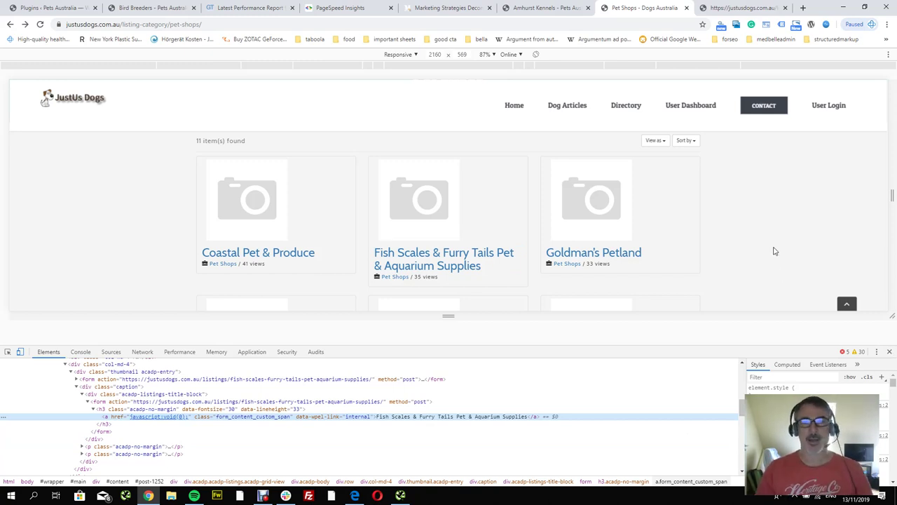
# - Review the GTmetrix A scores and PageSpeed mobile 80, then close DevTools on Pet Shops
pyautogui.click(265, 8)
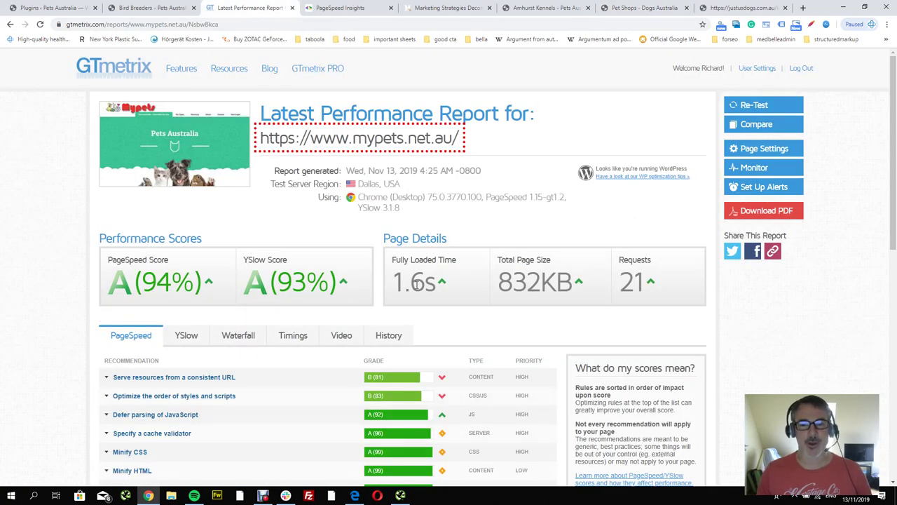
pyautogui.click(355, 8)
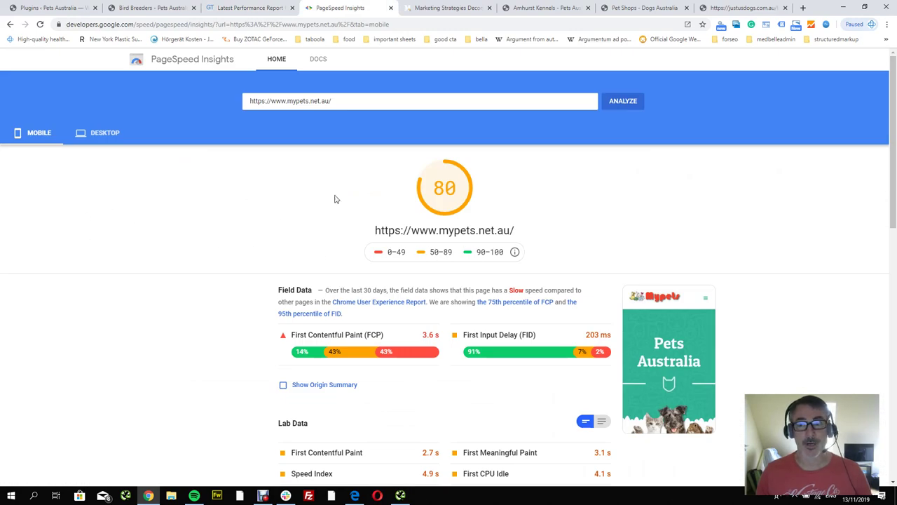
pyautogui.click(629, 10)
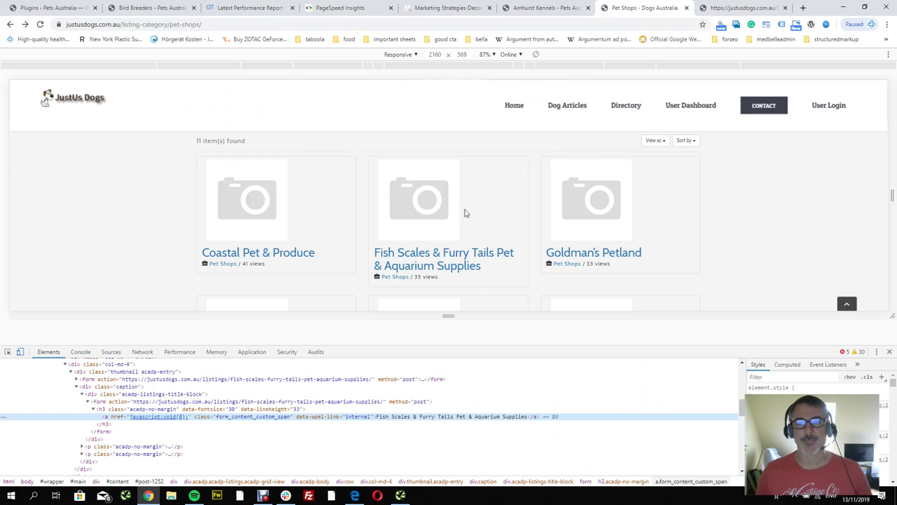
pyautogui.click(889, 352)
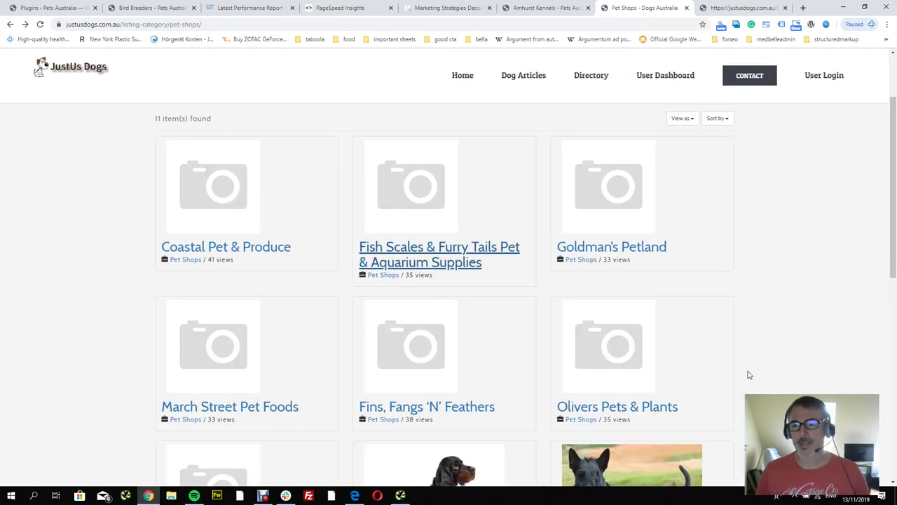